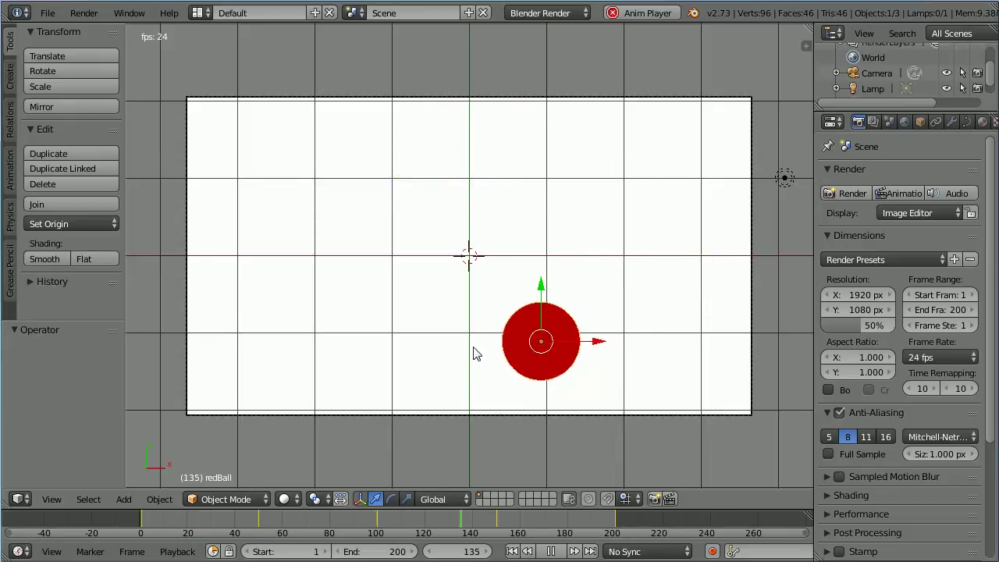
Step: After previewing the red ball bouncing animation, bring up the File menu
{"action": "left_click", "coordinate": [51, 13]}
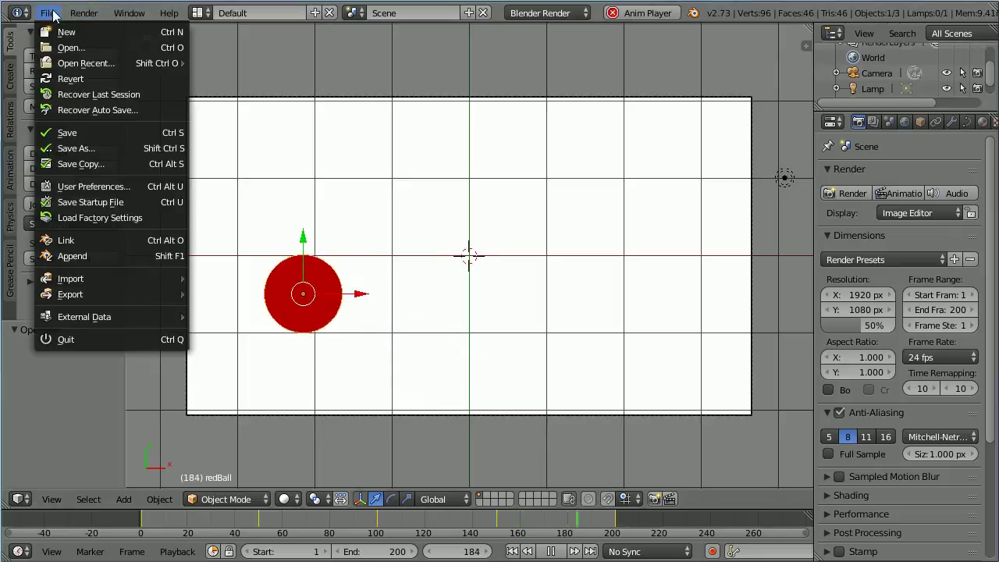
Step: Reload the default start-up file and delete the default cube
{"action": "left_click", "coordinate": [66, 32]}
{"action": "left_click", "coordinate": [65, 39]}
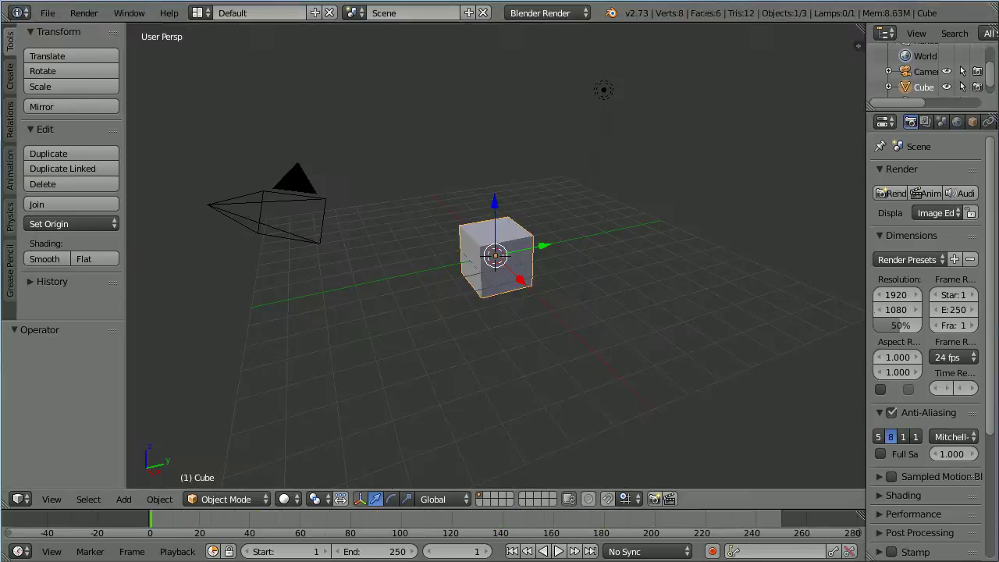
{"action": "key", "text": "x"}
{"action": "left_click", "coordinate": [491, 294]}
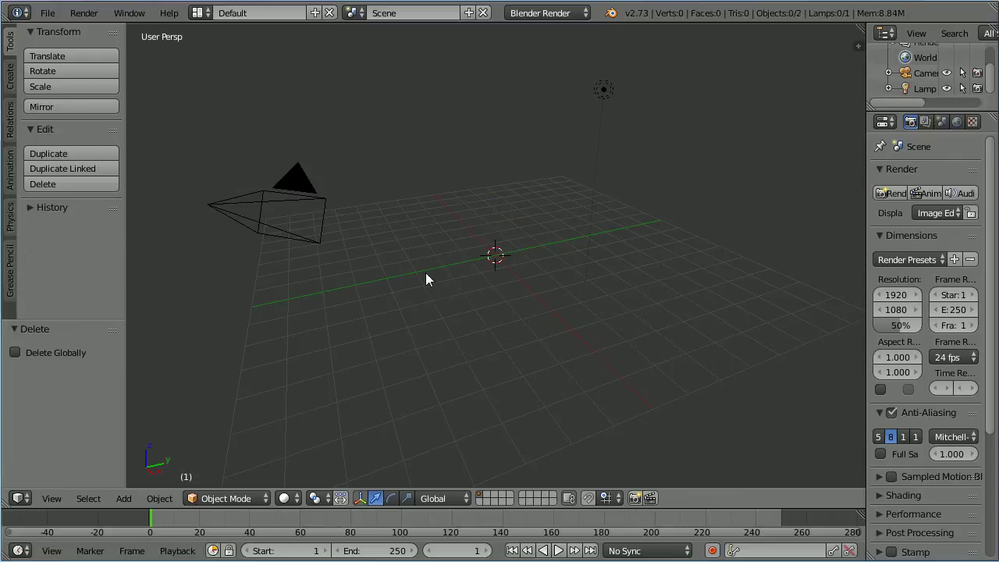
Step: Select the camera and switch the viewport to the Top view
{"action": "right_click", "coordinate": [300, 182]}
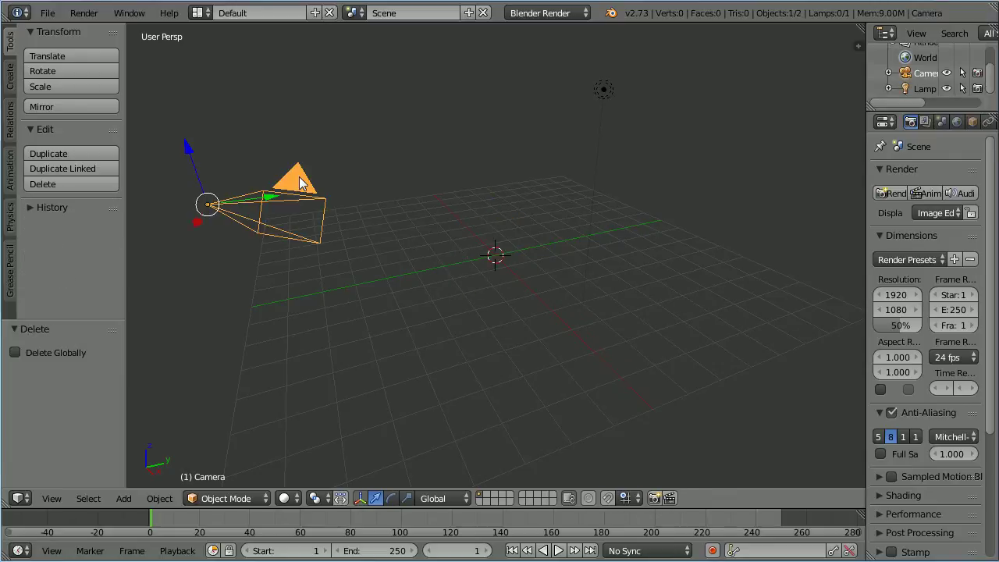
{"action": "left_click", "coordinate": [50, 498]}
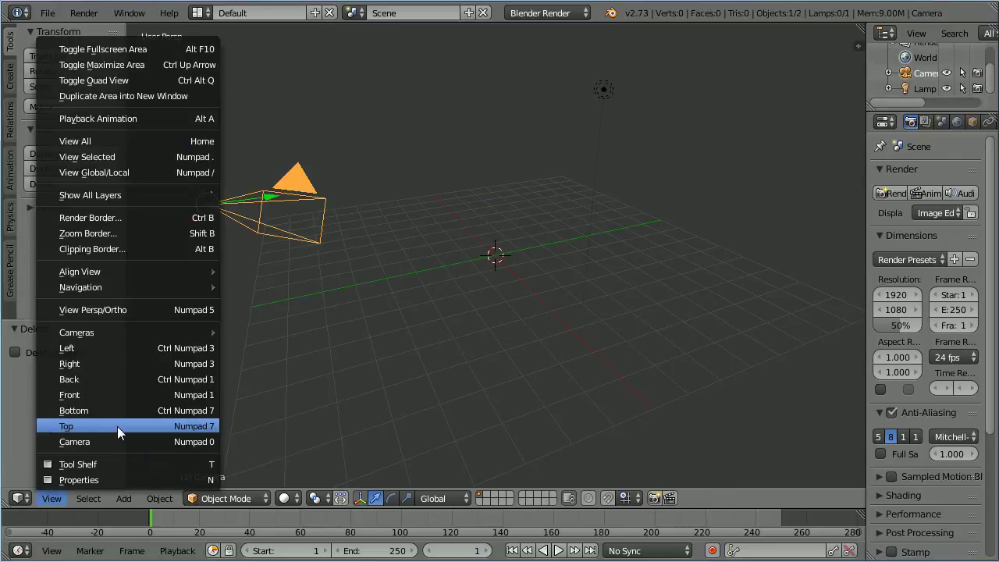
{"action": "left_click", "coordinate": [117, 426]}
{"action": "left_click", "coordinate": [63, 495]}
{"action": "mouse_move", "coordinate": [80, 271]}
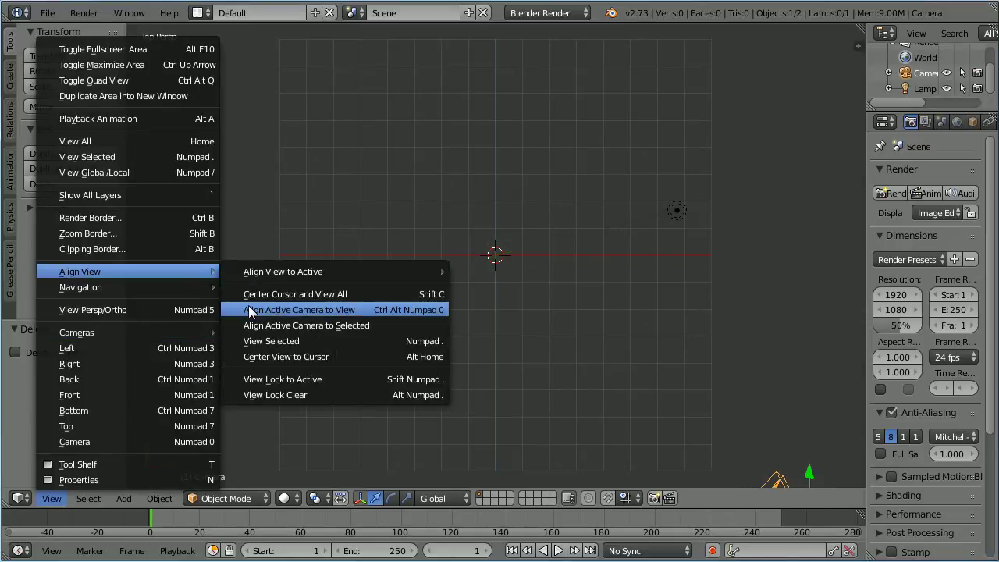
Step: Align the camera to the top view, fit its frame, and set its lens to Orthographic
{"action": "left_click", "coordinate": [374, 311]}
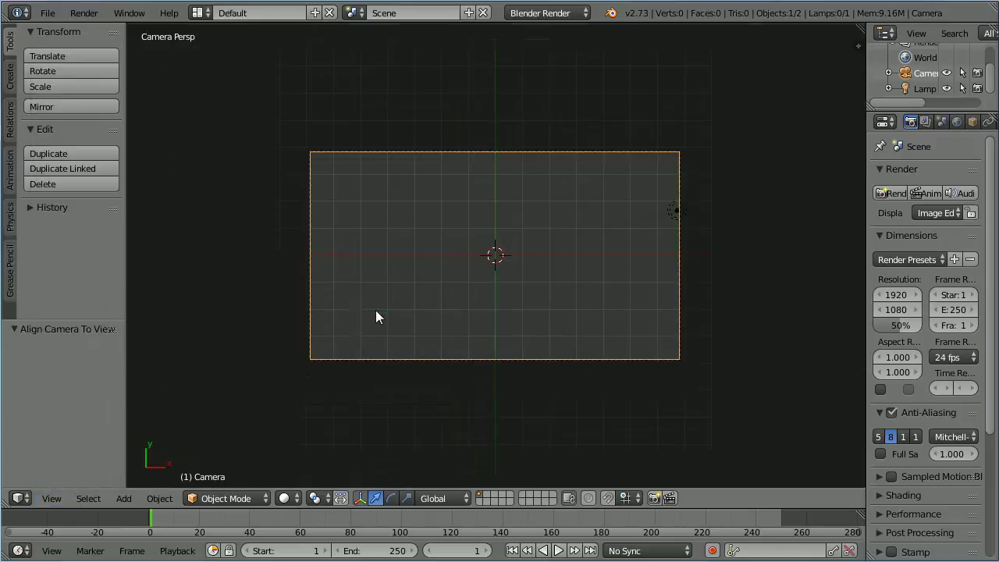
{"action": "key", "text": "Home"}
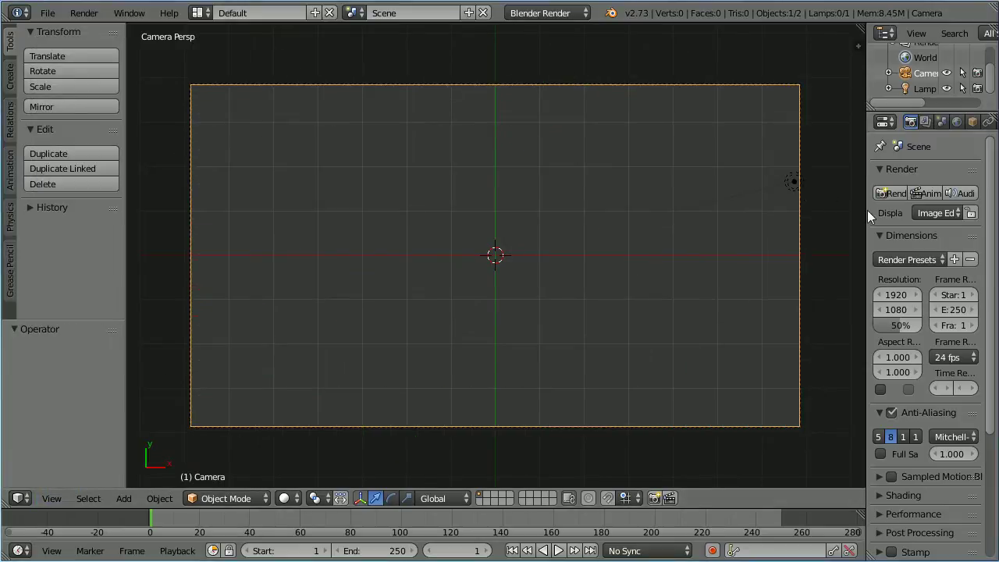
{"action": "left_click_drag", "start_coordinate": [867, 213], "coordinate": [814, 213]}
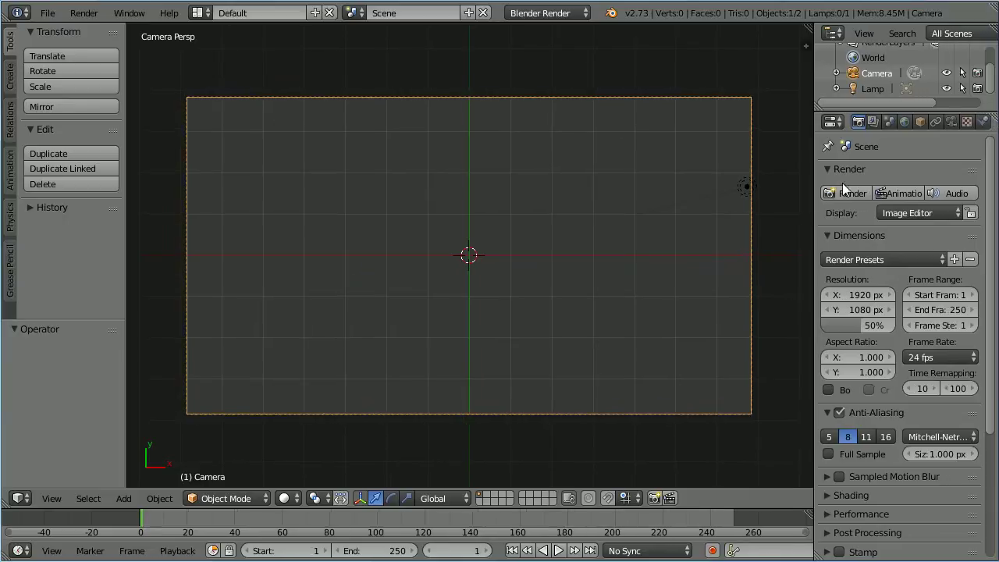
{"action": "left_click", "coordinate": [952, 122]}
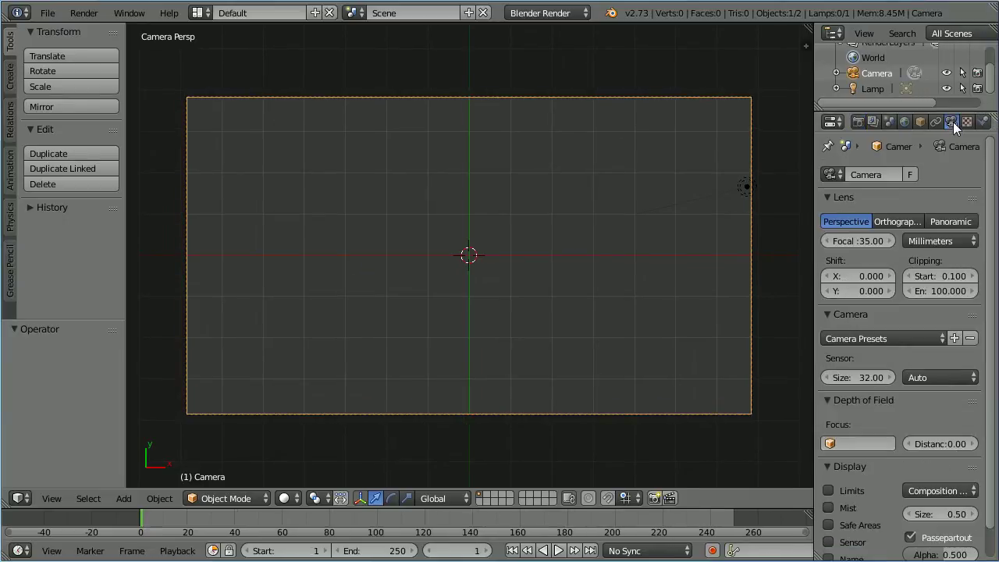
{"action": "left_click", "coordinate": [893, 221]}
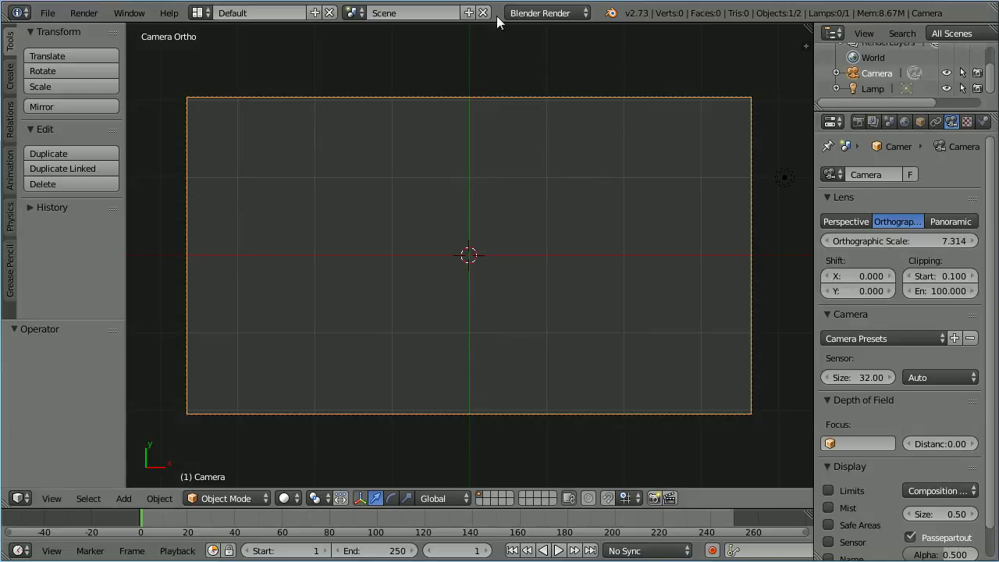
{"action": "left_click", "coordinate": [123, 500]}
{"action": "mouse_move", "coordinate": [146, 465]}
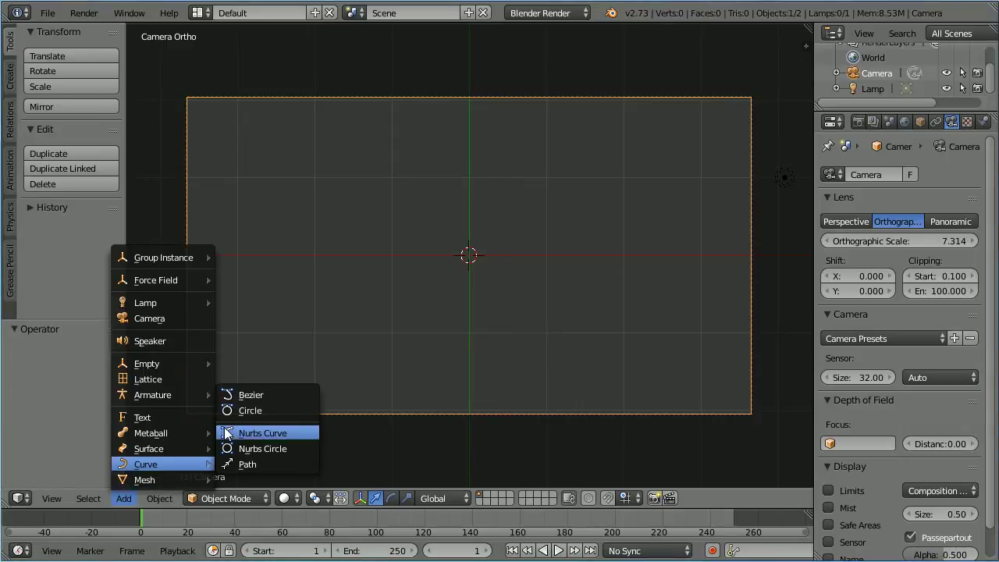
Step: Add a flat, filled 2D Bezier circle and give it a new material named 'red'
{"action": "left_click", "coordinate": [296, 412]}
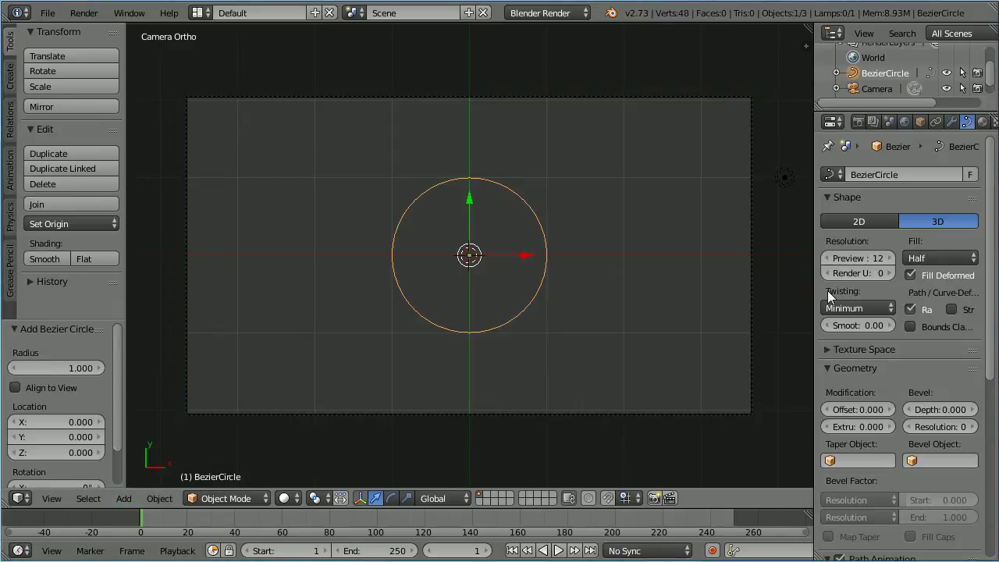
{"action": "left_click", "coordinate": [864, 223]}
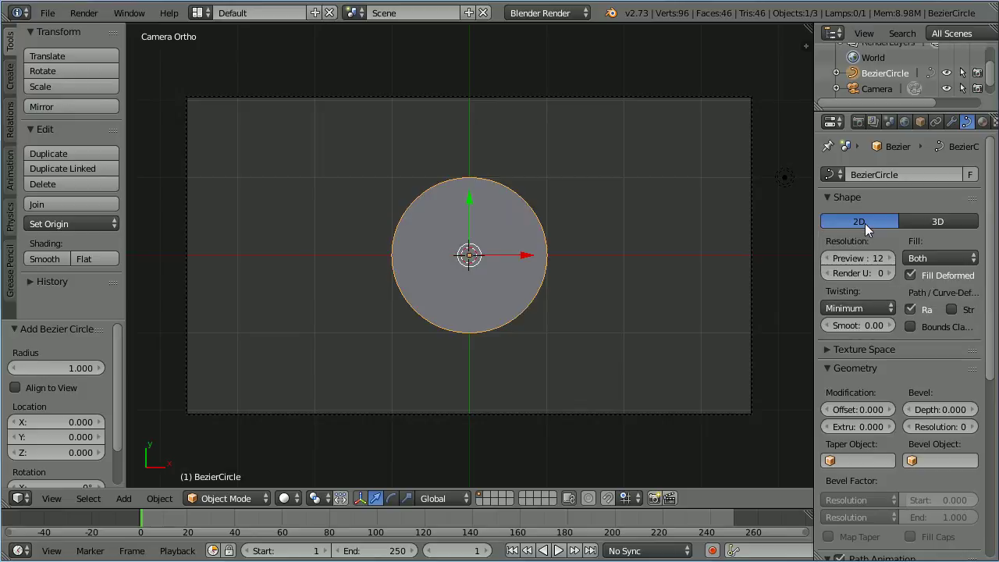
{"action": "left_click", "coordinate": [982, 122]}
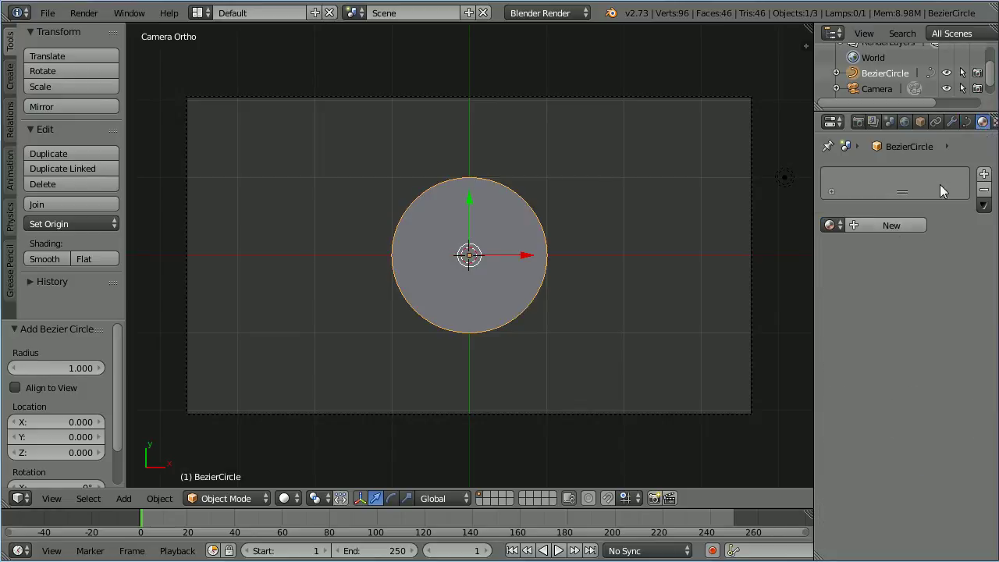
{"action": "left_click", "coordinate": [873, 225]}
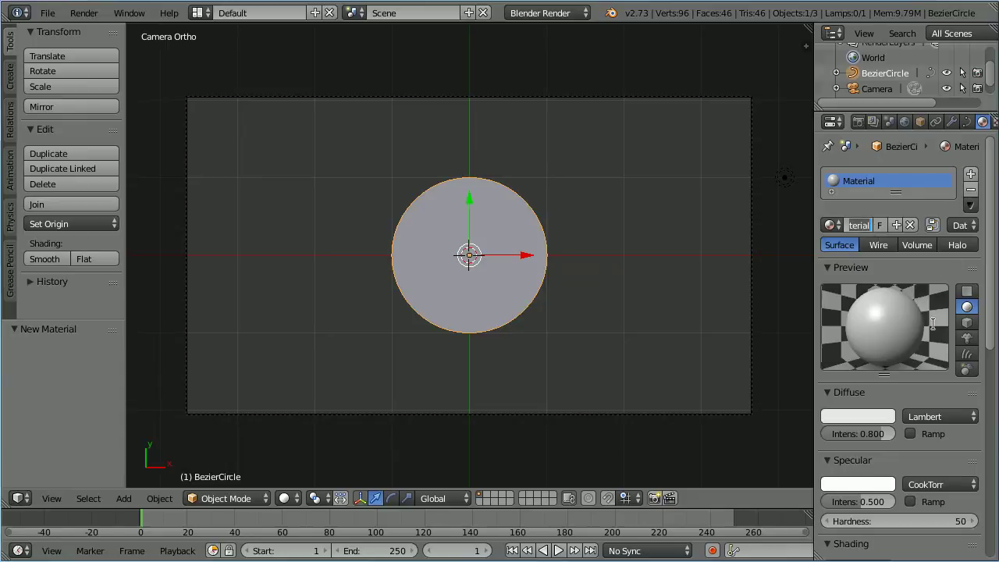
{"action": "type", "text": "red"}
{"action": "key", "text": "Return"}
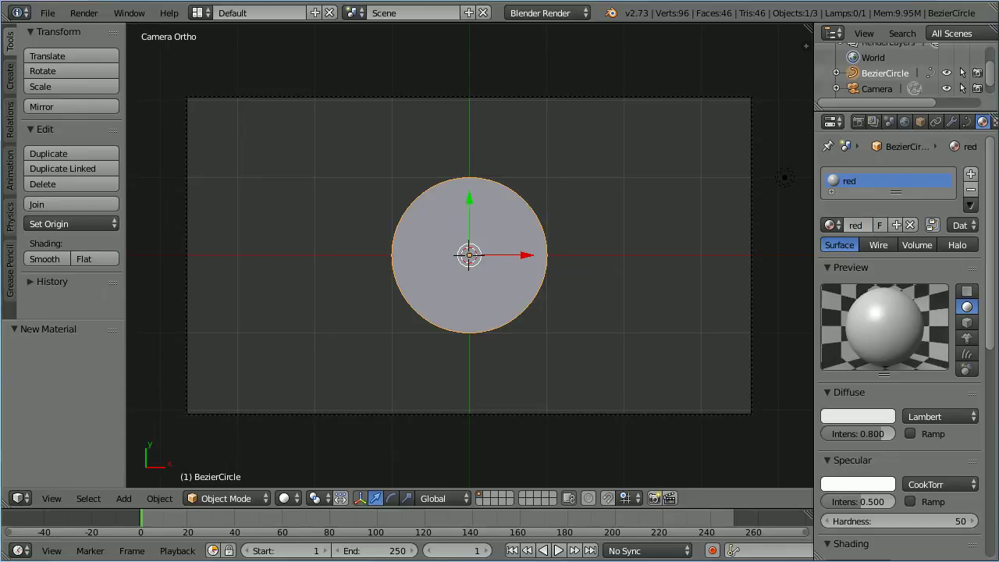
Step: Set the red material's diffuse colour to pure red (R1 G0 B0) and make it shadeless
{"action": "left_click", "coordinate": [862, 416]}
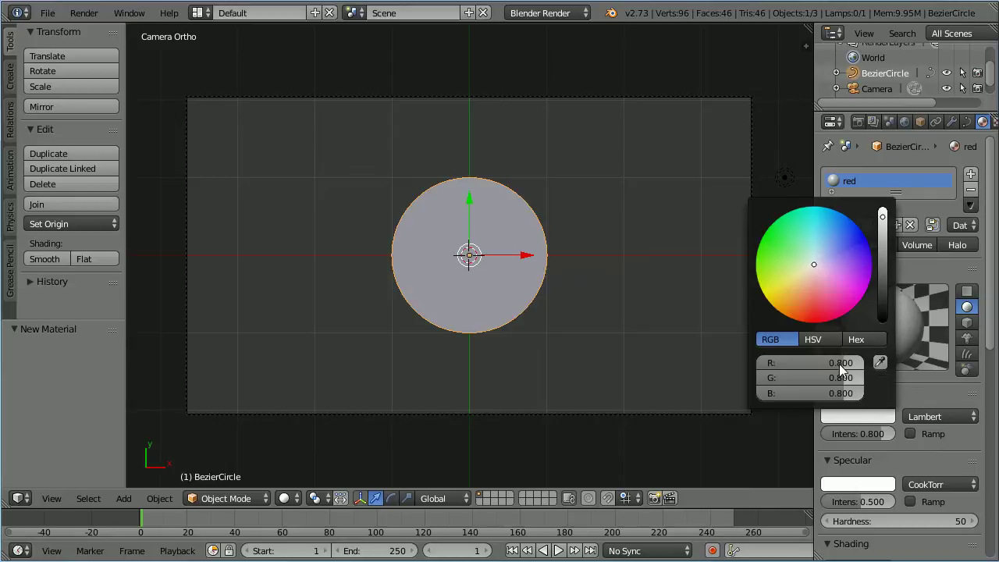
{"action": "mouse_move", "coordinate": [841, 362]}
{"action": "left_mouse_down"}
{"action": "mouse_move", "coordinate": [860, 367]}
{"action": "mouse_move", "coordinate": [726, 390]}
{"action": "left_mouse_up"}
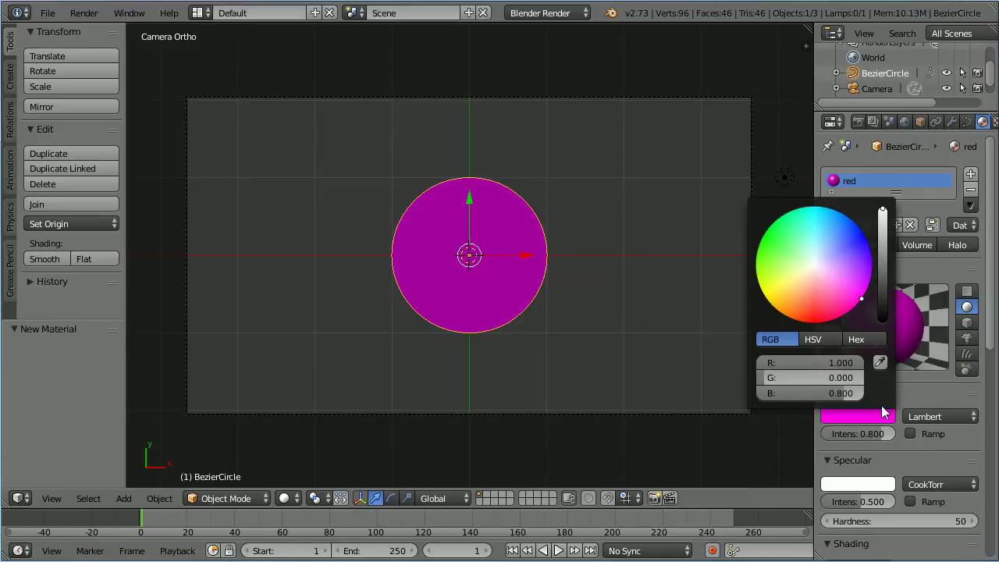
{"action": "left_click_drag", "start_coordinate": [841, 397], "coordinate": [764, 398]}
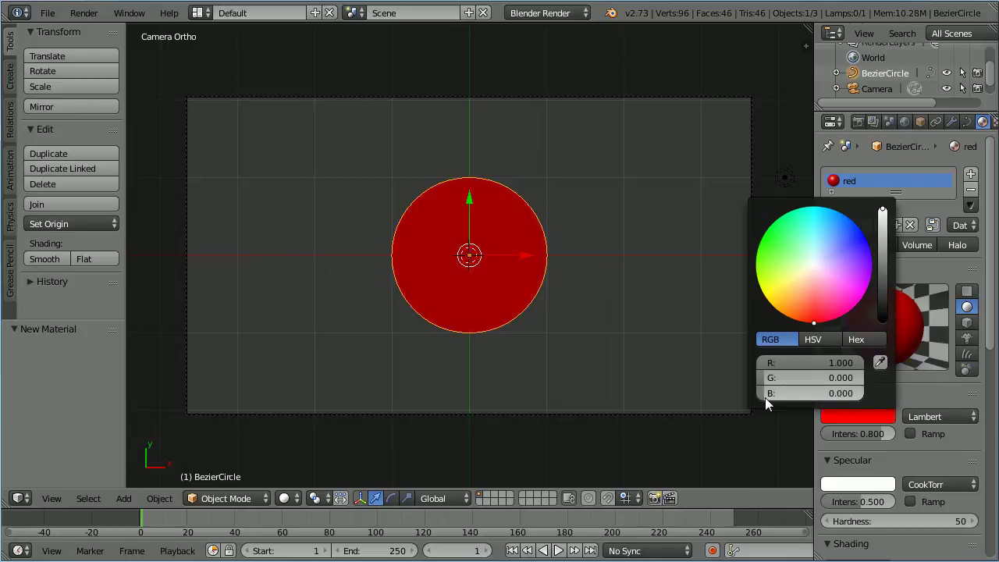
{"action": "scroll", "coordinate": [991, 351], "scroll_direction": "down", "scroll_amount": 2}
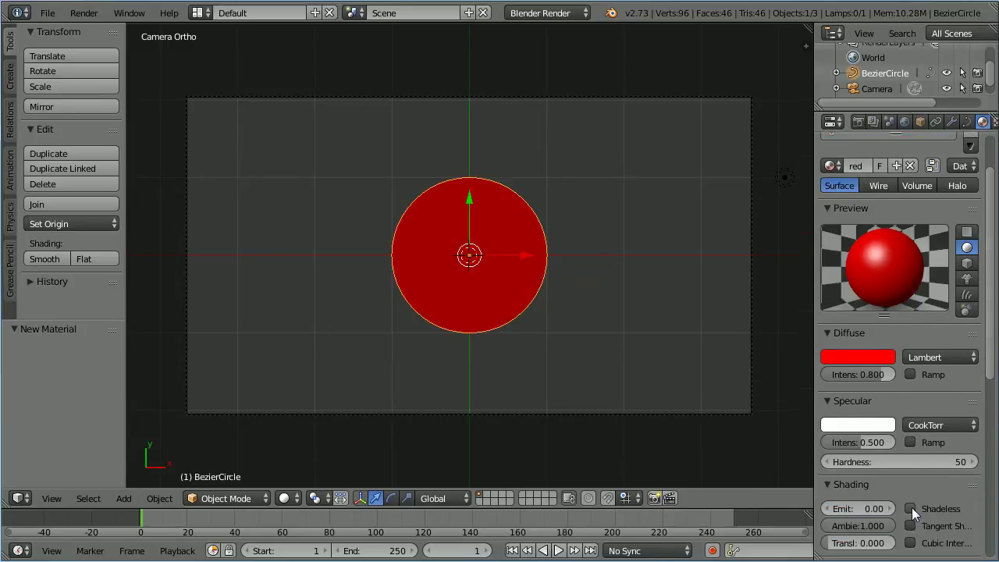
{"action": "left_click", "coordinate": [910, 508]}
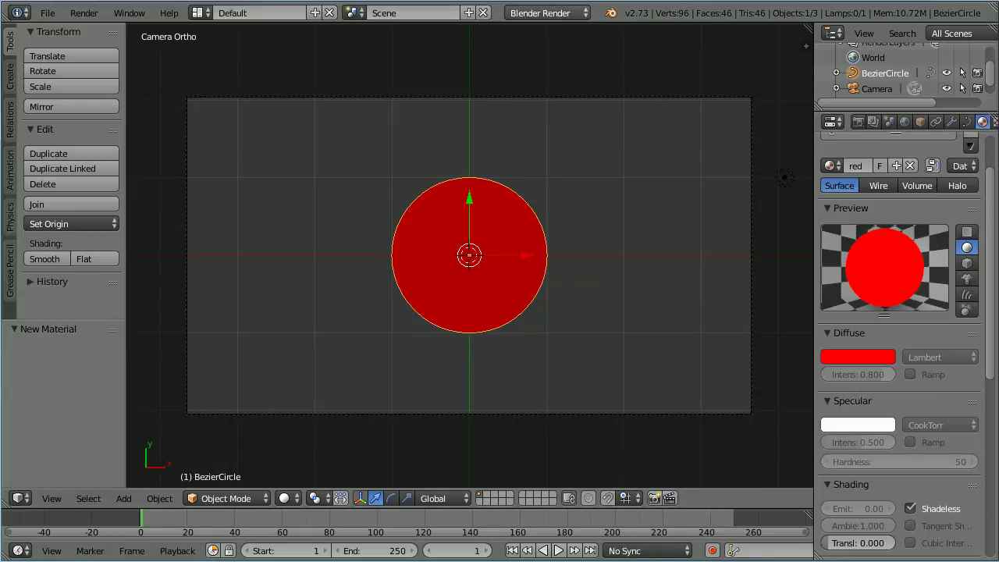
Step: Brighten the world horizon colour to near white
{"action": "left_click", "coordinate": [905, 124]}
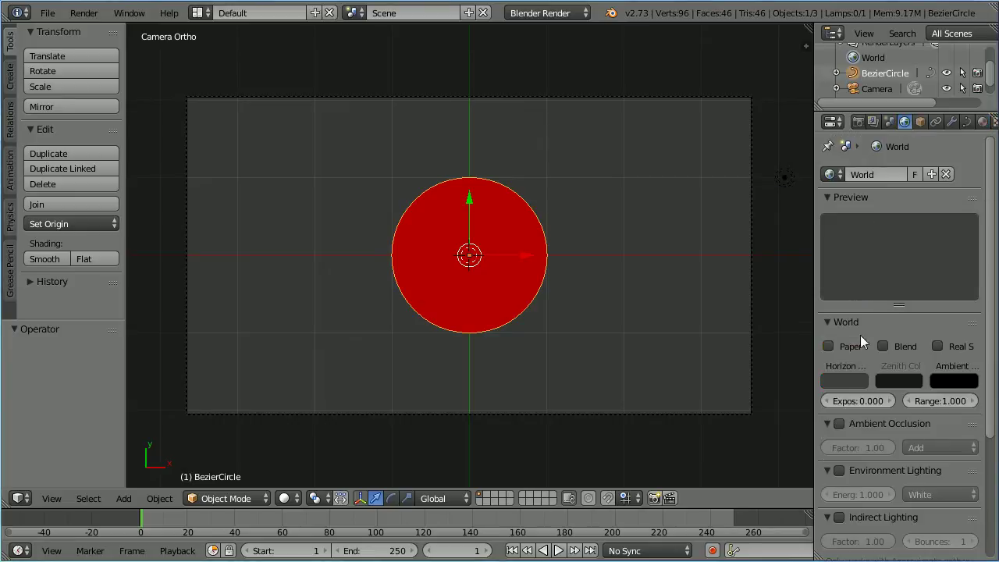
{"action": "left_click", "coordinate": [842, 382]}
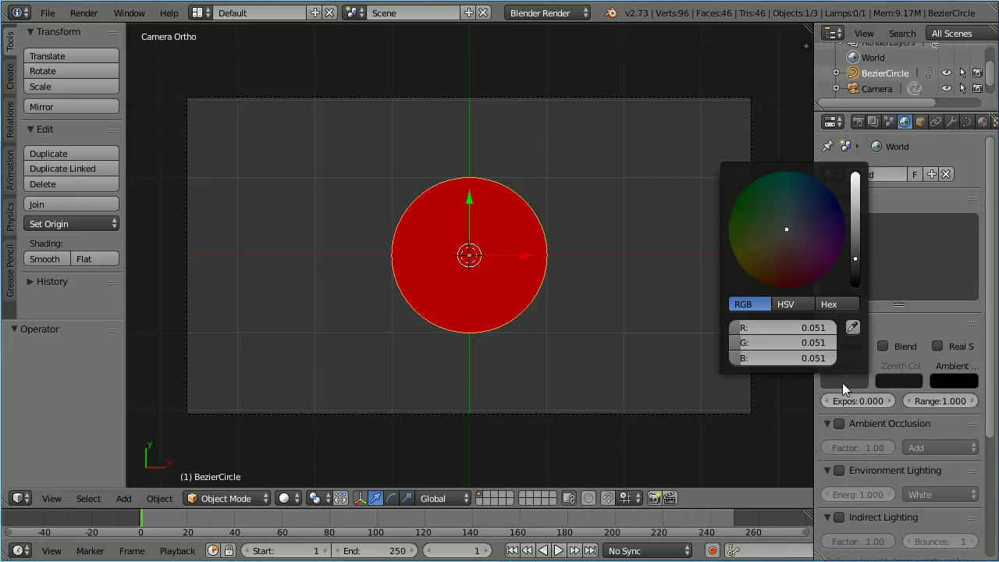
{"action": "left_click_drag", "start_coordinate": [854, 259], "coordinate": [877, 166]}
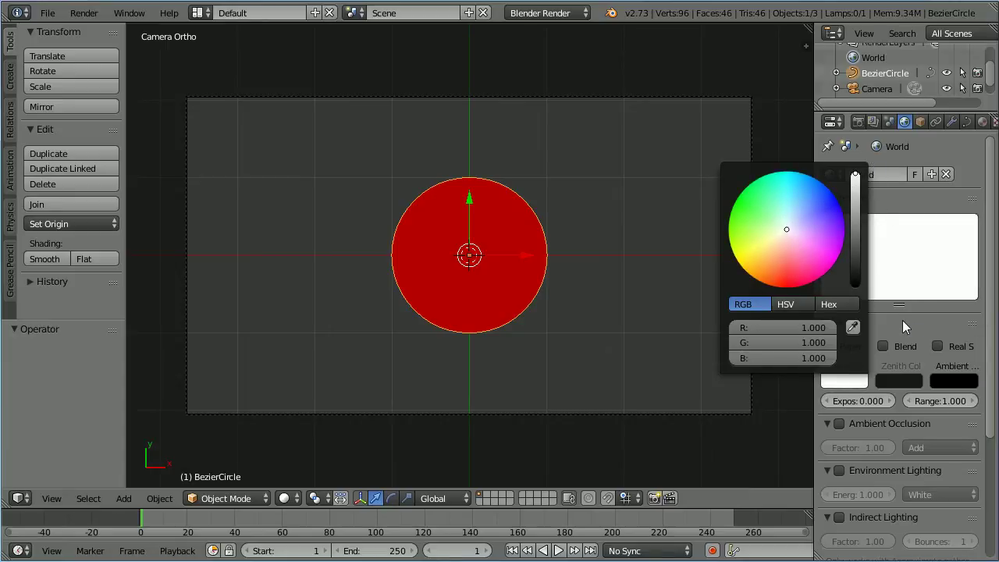
Step: Turn on World Background in the viewport display options and enlarge the camera view
{"action": "key", "text": "n"}
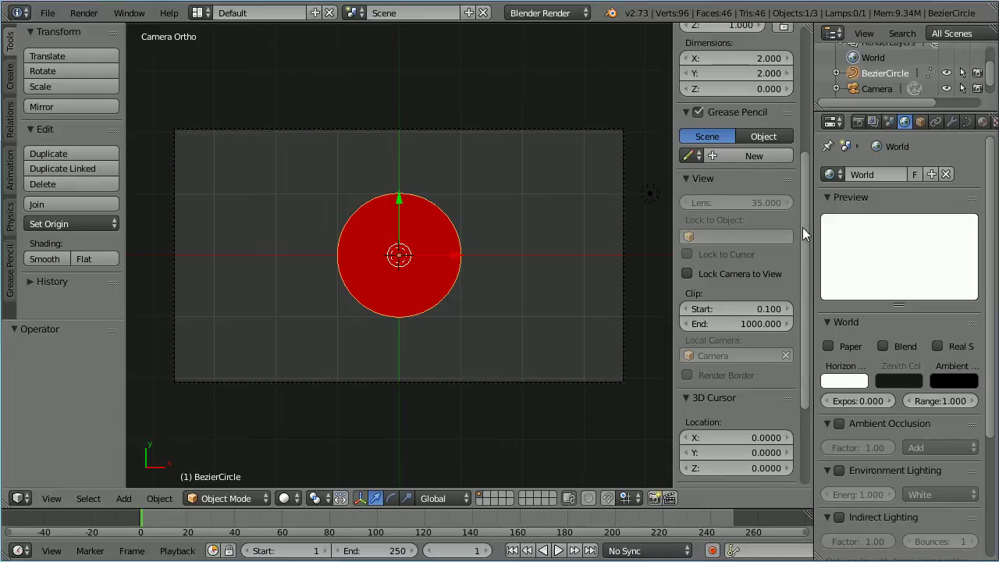
{"action": "left_click_drag", "start_coordinate": [802, 227], "coordinate": [811, 303]}
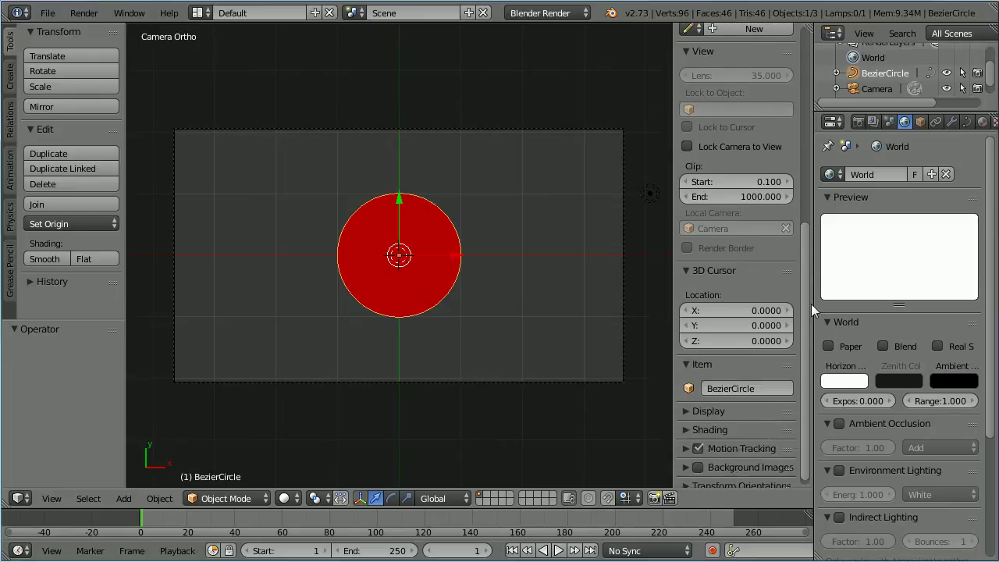
{"action": "left_click", "coordinate": [683, 402]}
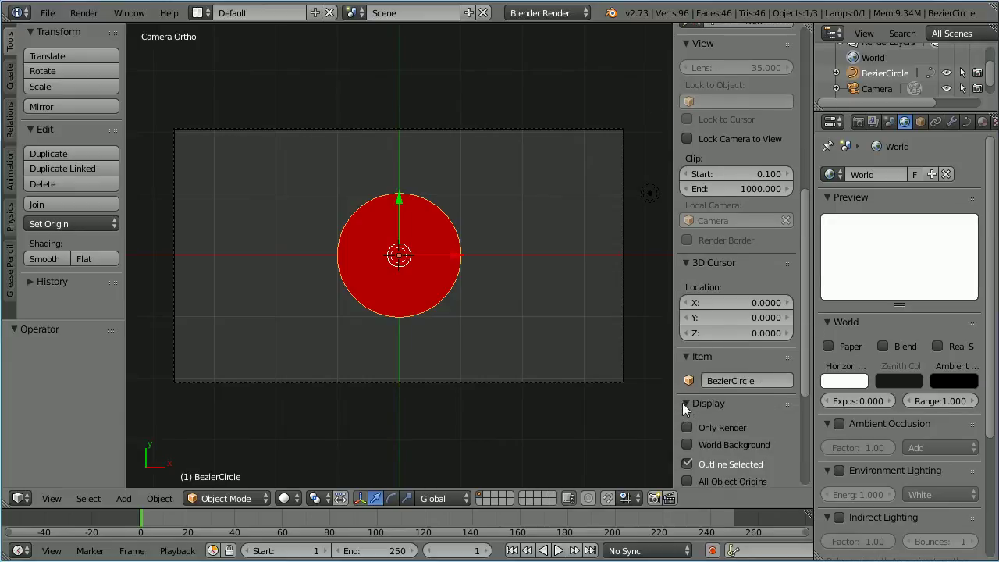
{"action": "left_click", "coordinate": [687, 444]}
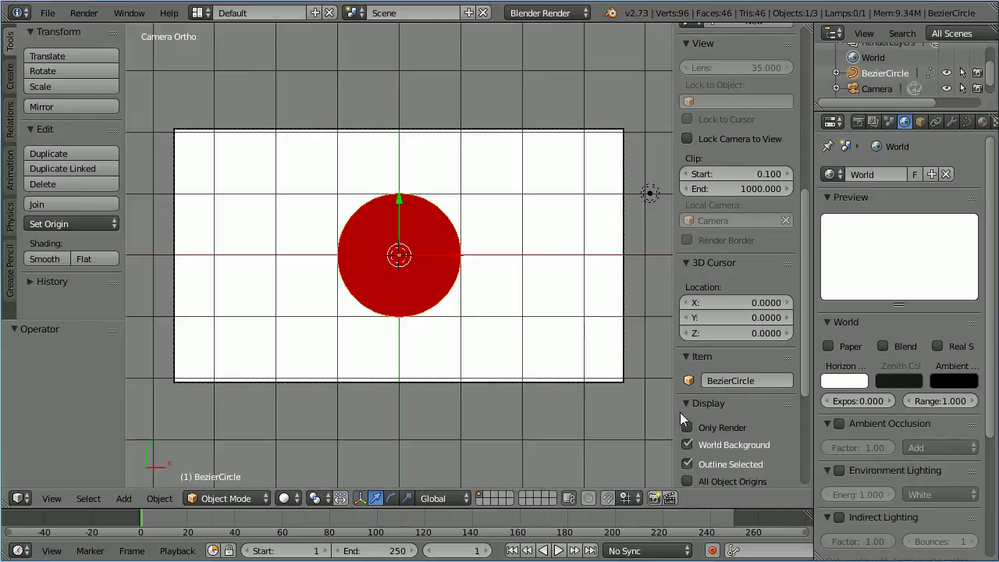
{"action": "left_click_drag", "start_coordinate": [676, 411], "coordinate": [812, 411]}
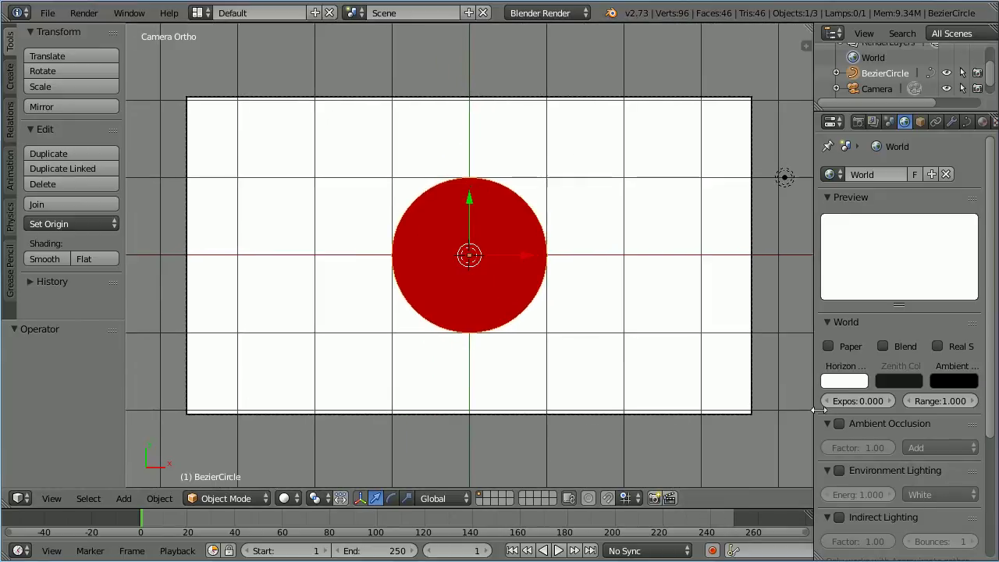
Step: Rename the BezierCircle object to 'redBall'
{"action": "left_click", "coordinate": [918, 123]}
{"action": "left_click", "coordinate": [908, 174]}
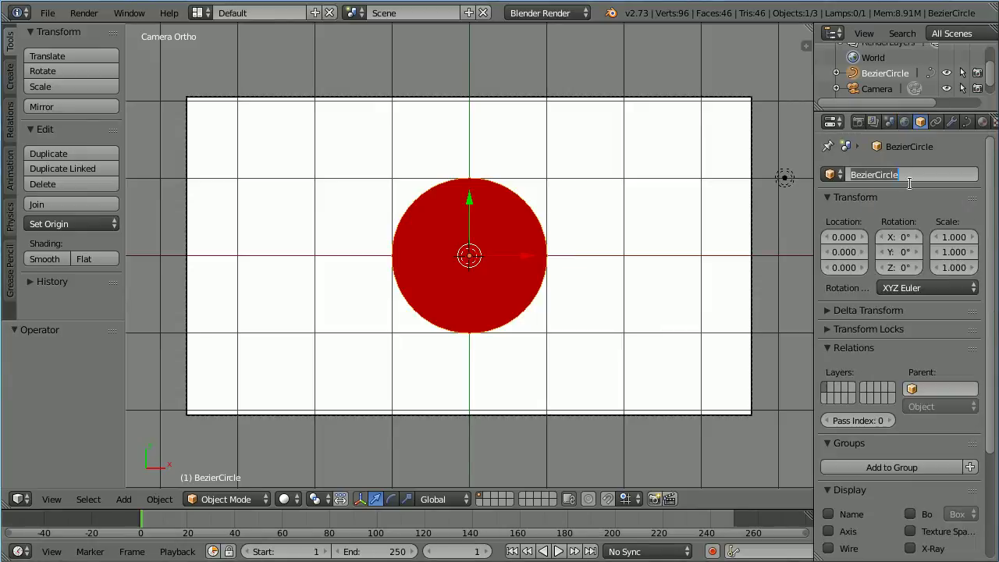
{"action": "type", "text": "red"}
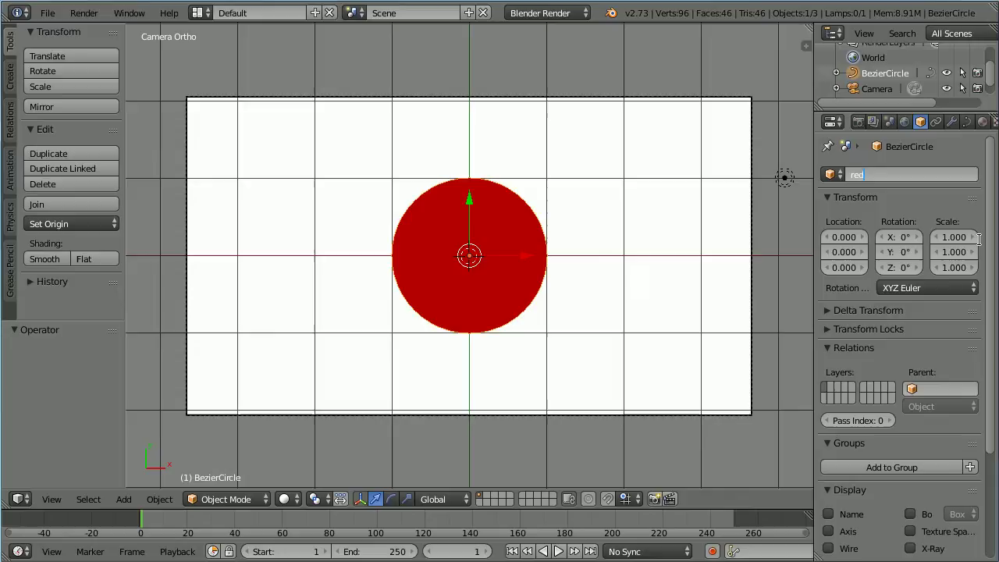
{"action": "key", "text": "Return"}
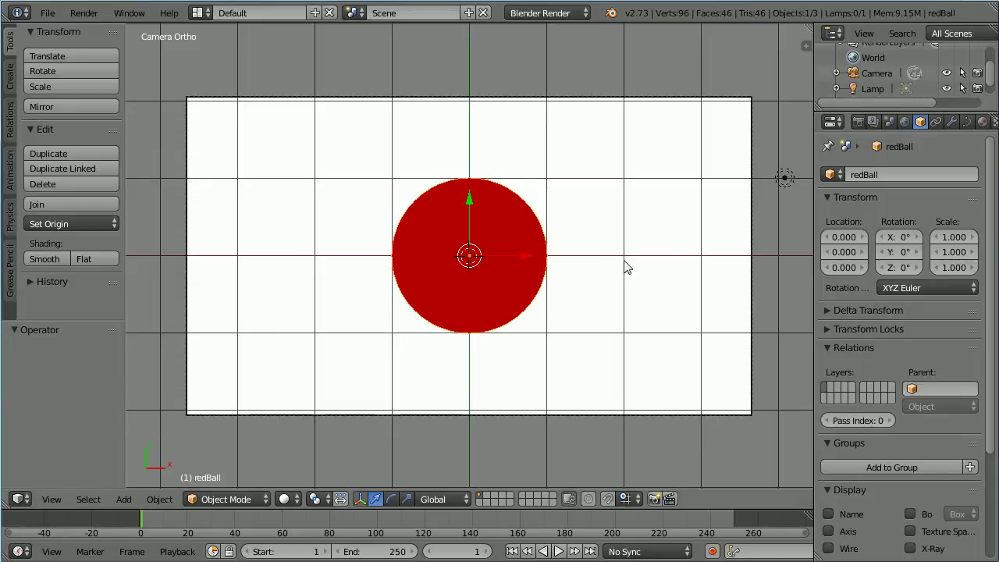
Step: Scale redBall down by 0.5
{"action": "key", "text": "s"}
{"action": "type", "text": "0.5"}
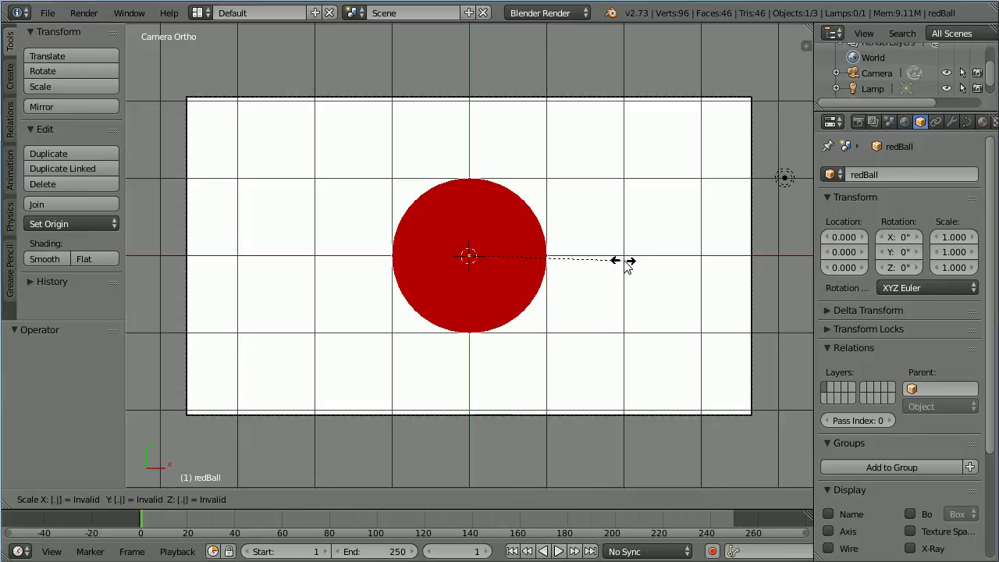
{"action": "key", "text": "Return"}
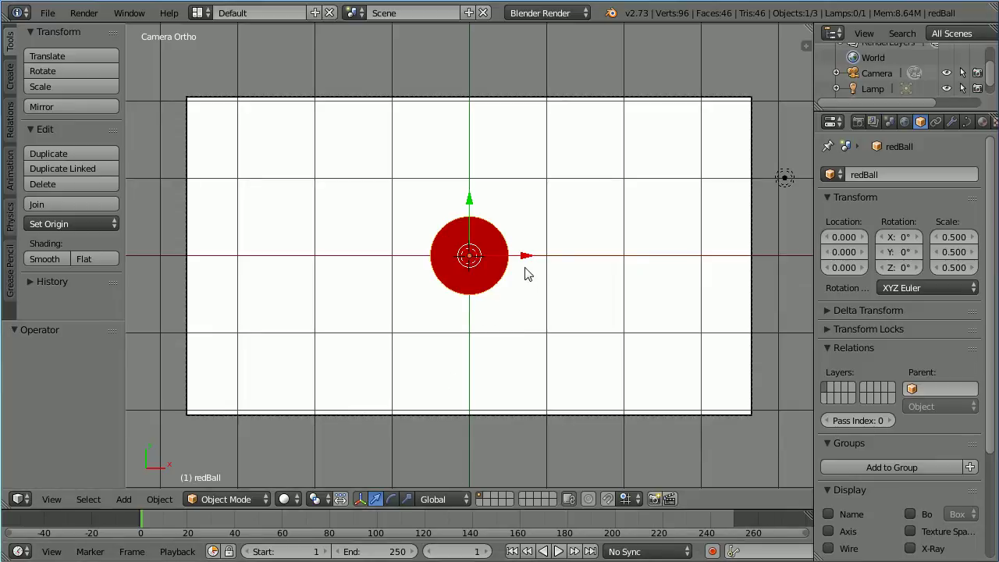
Step: Move redBall to the frame's left edge and keyframe its location at frame 1
{"action": "left_click_drag", "start_coordinate": [525, 263], "coordinate": [282, 273]}
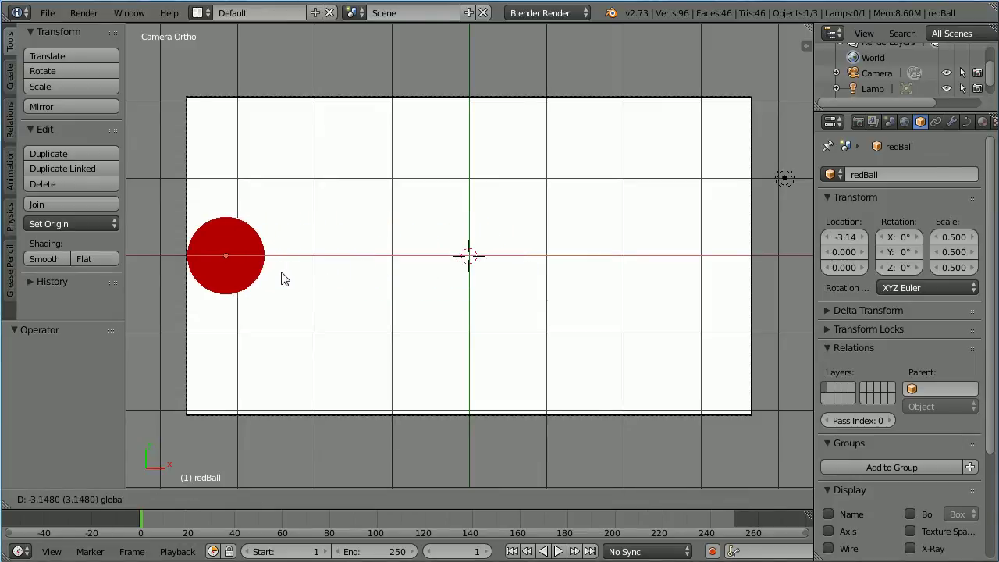
{"action": "left_click_drag", "start_coordinate": [283, 279], "coordinate": [284, 279]}
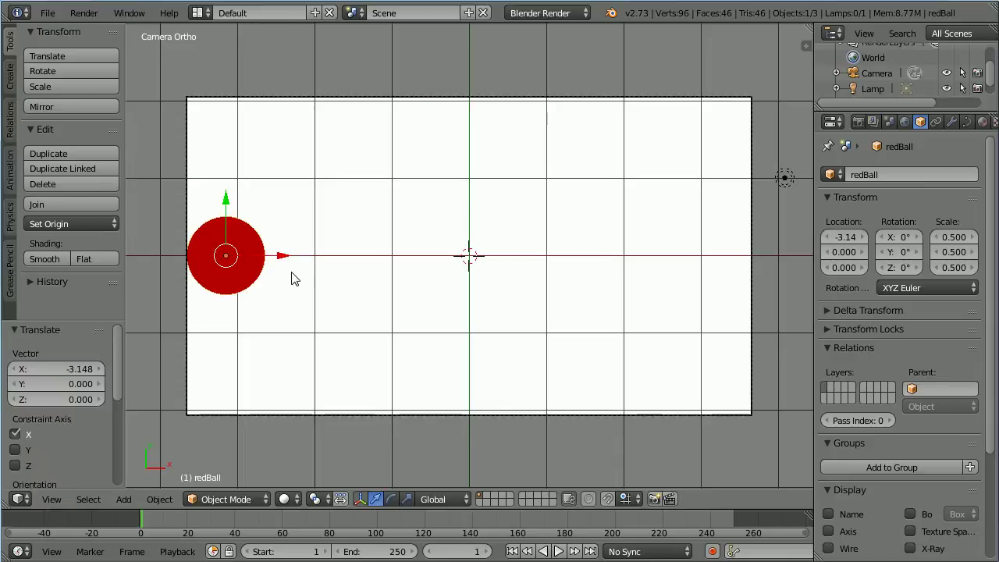
{"action": "right_click", "coordinate": [846, 252]}
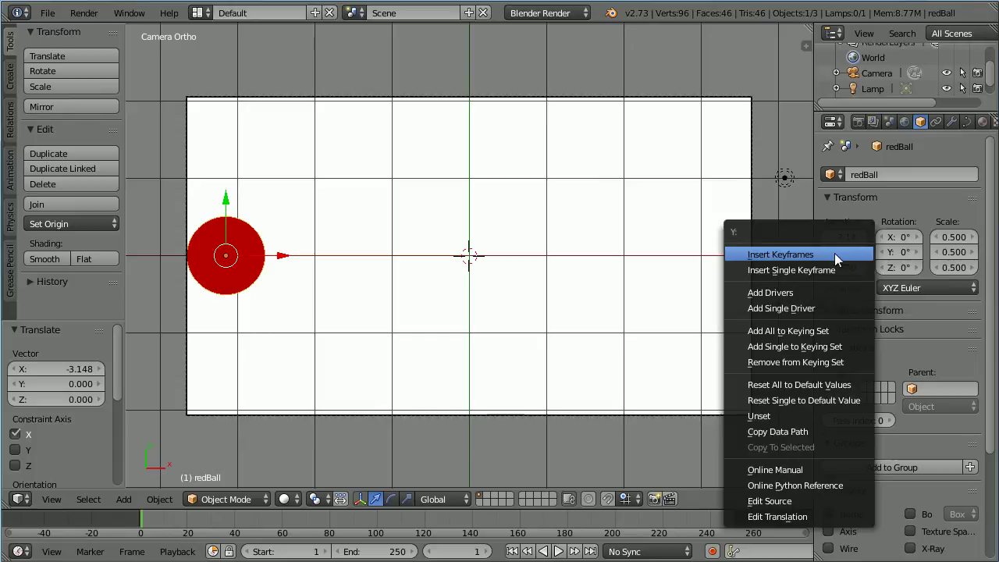
{"action": "left_click", "coordinate": [834, 253]}
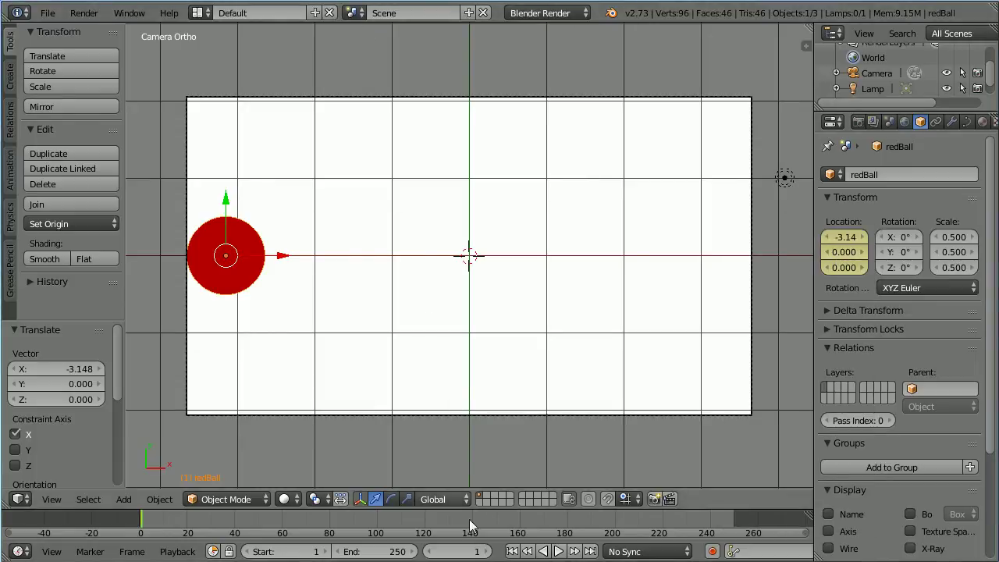
{"action": "left_click", "coordinate": [475, 552]}
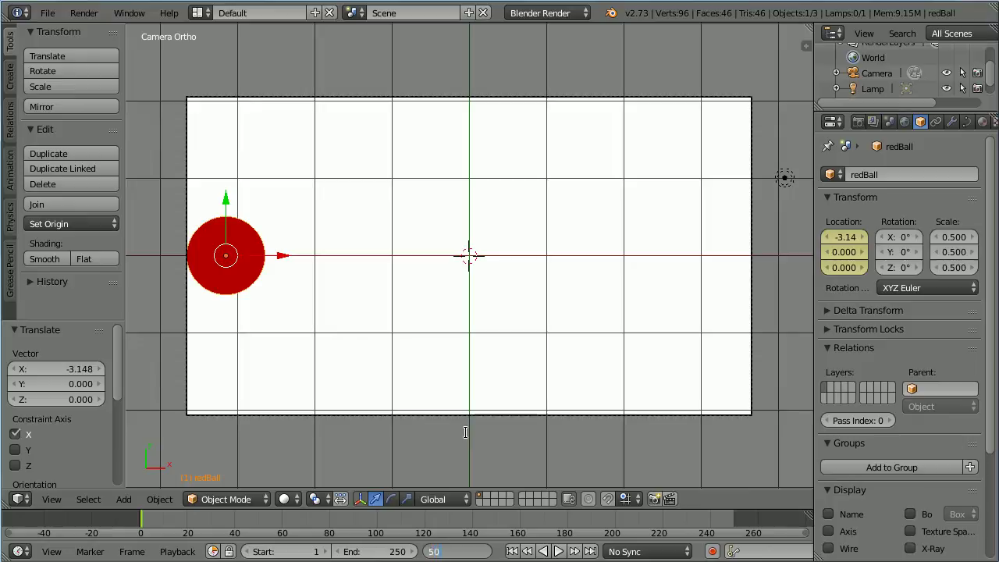
Step: On frame 50, move redBall to the top centre and keyframe its location
{"action": "type", "text": "50"}
{"action": "key", "text": "Return"}
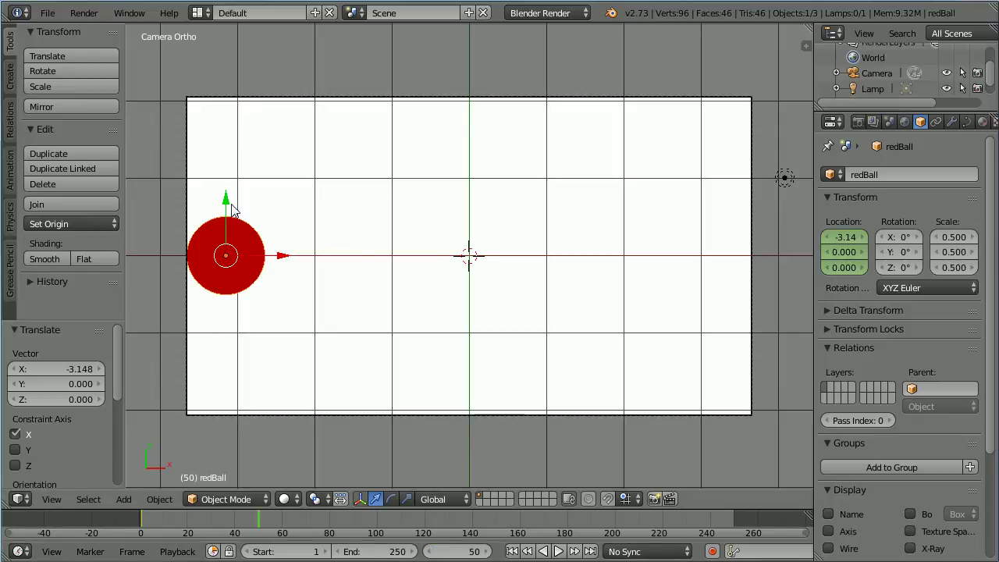
{"action": "left_click", "coordinate": [227, 197]}
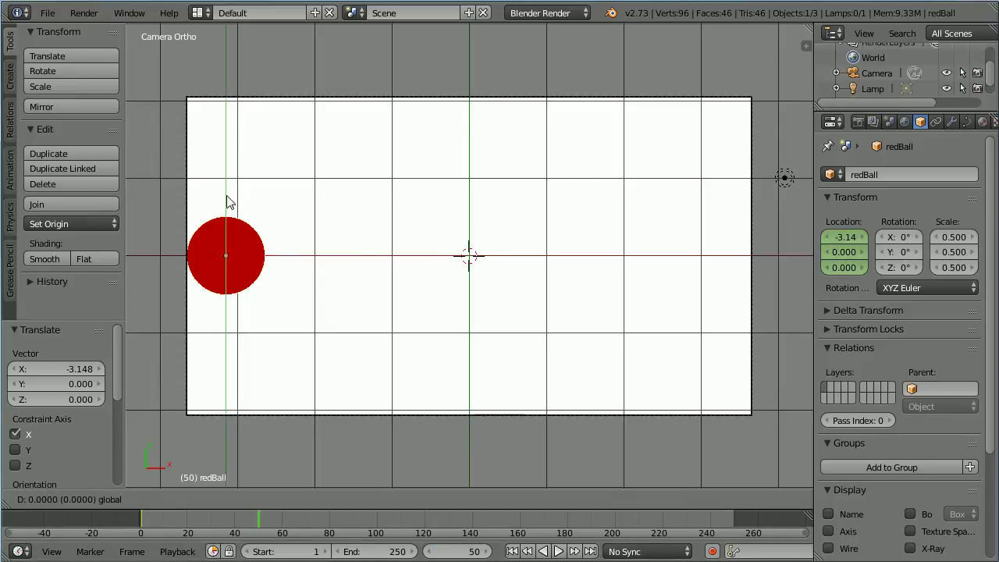
{"action": "left_click_drag", "start_coordinate": [226, 195], "coordinate": [226, 82]}
{"action": "left_click", "coordinate": [226, 83]}
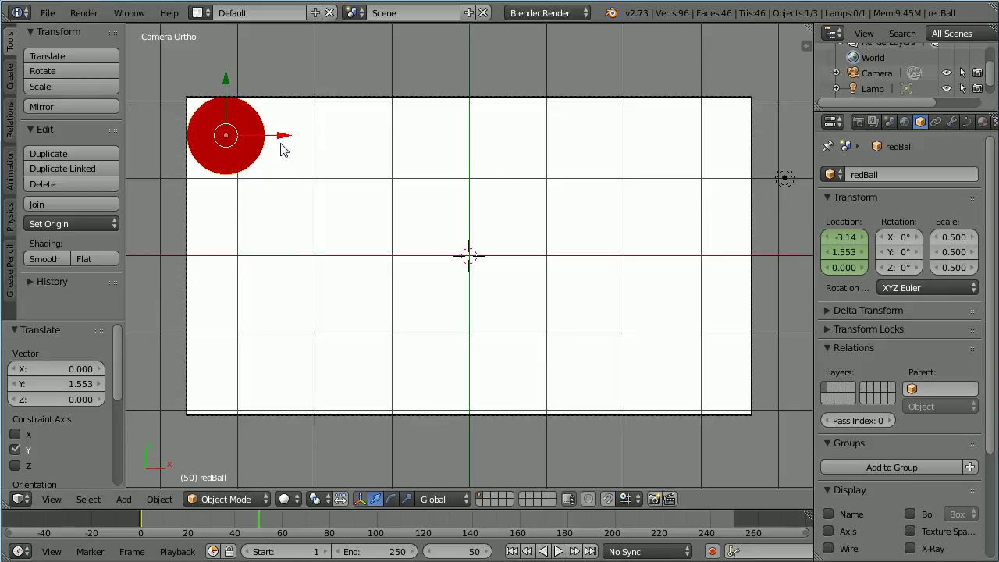
{"action": "left_click_drag", "start_coordinate": [283, 140], "coordinate": [524, 145]}
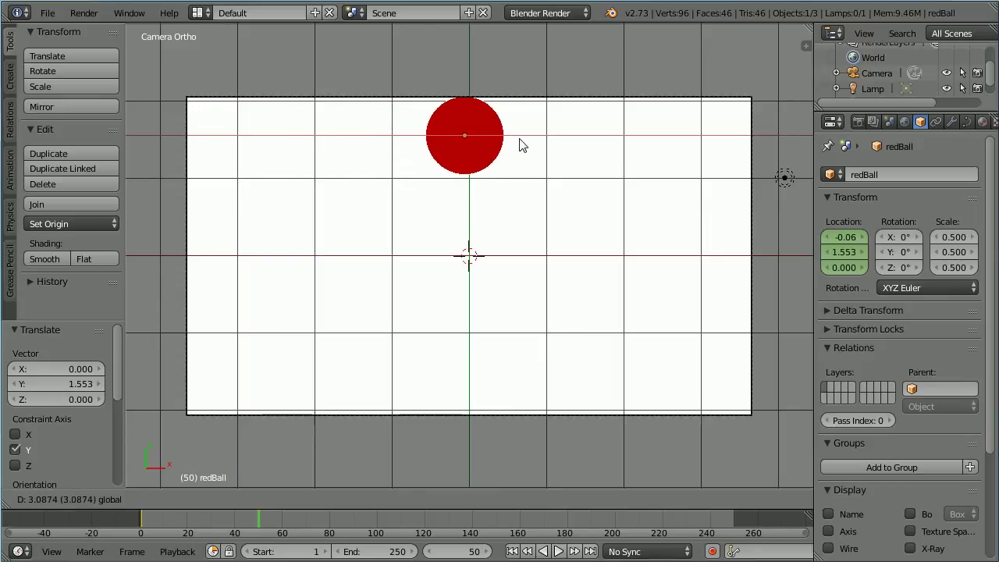
{"action": "left_click", "coordinate": [524, 145]}
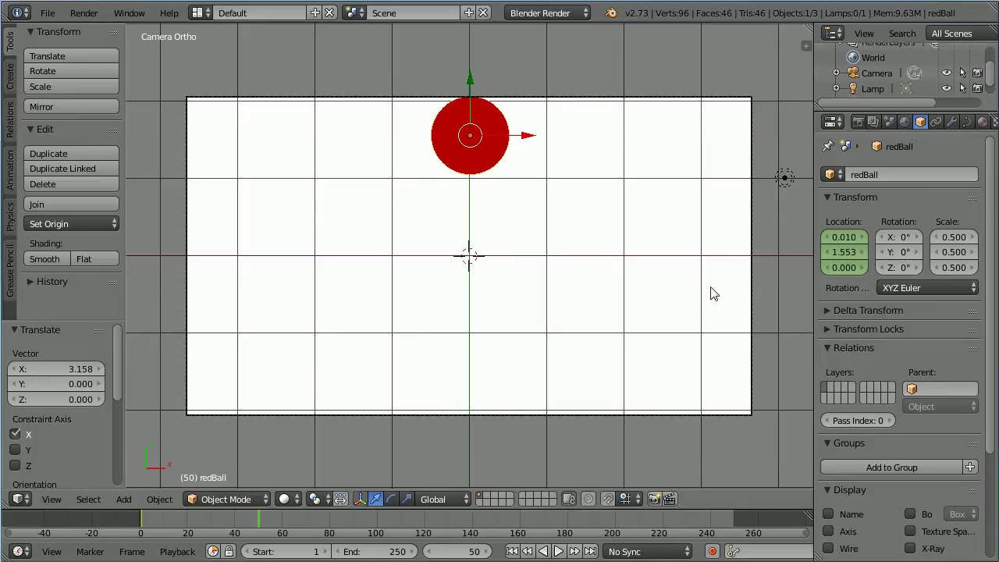
{"action": "right_click", "coordinate": [840, 252]}
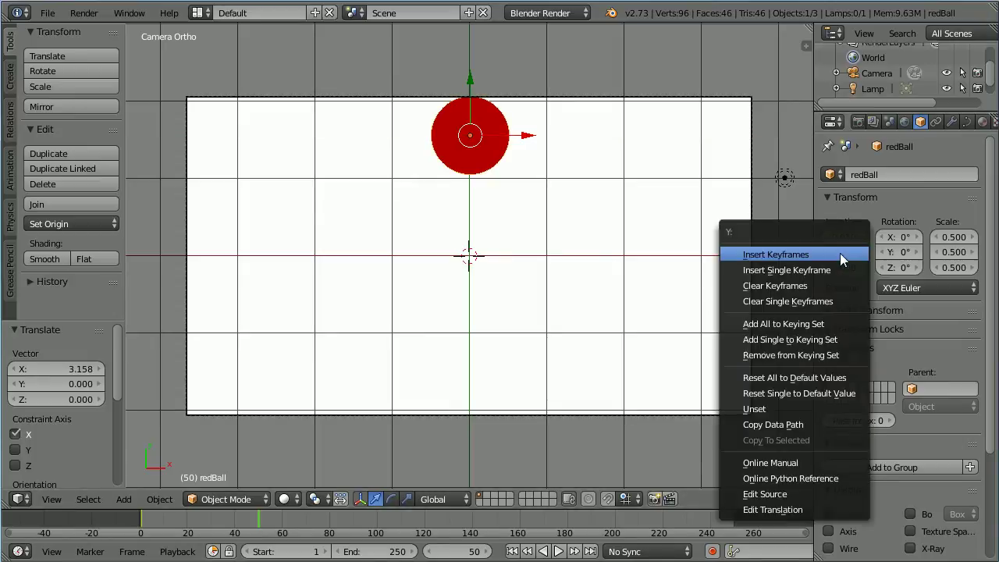
{"action": "left_click", "coordinate": [784, 254]}
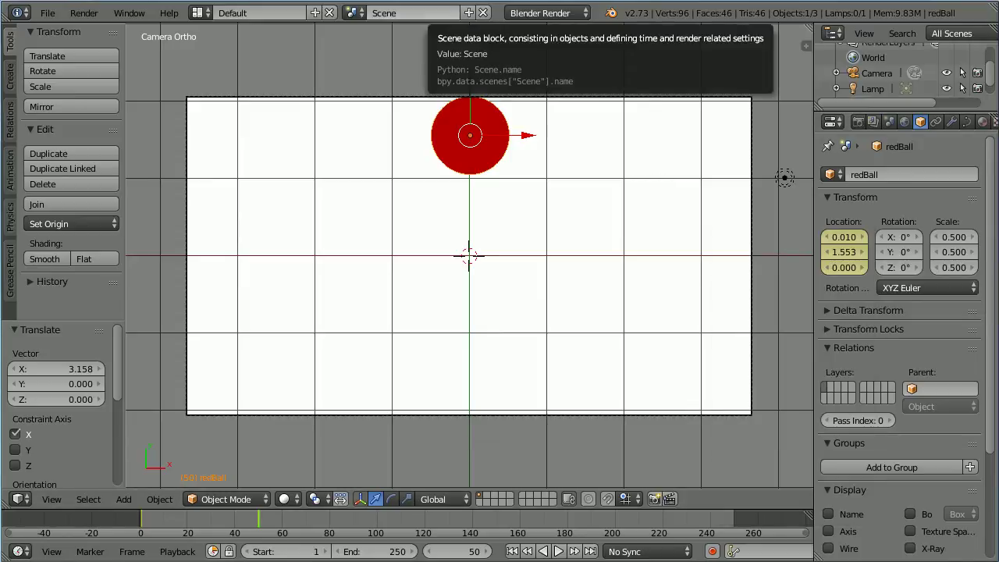
Step: Rewind to frame 1, play back the animation, then stop it
{"action": "left_click", "coordinate": [511, 551]}
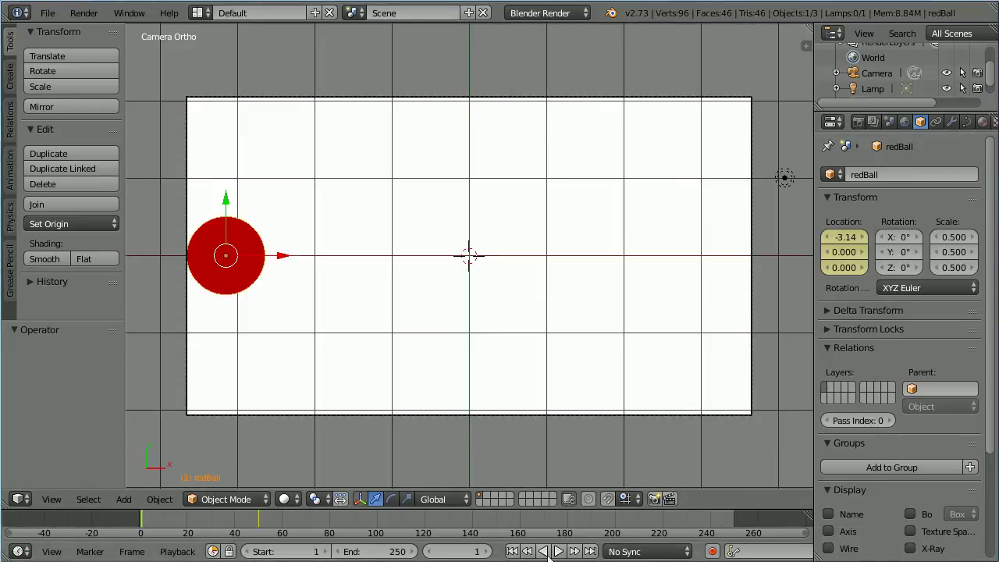
{"action": "left_click", "coordinate": [557, 551]}
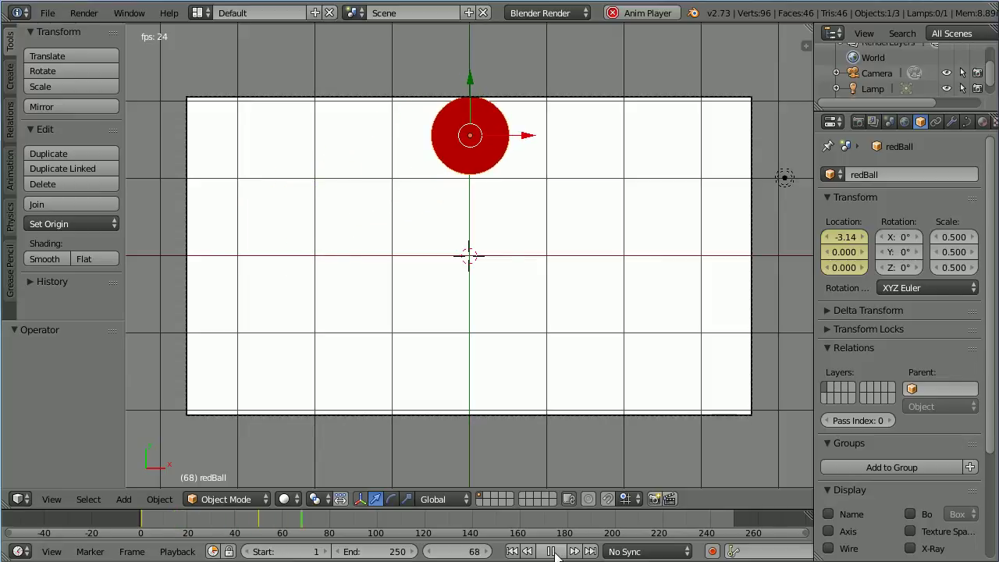
{"action": "left_click", "coordinate": [552, 552]}
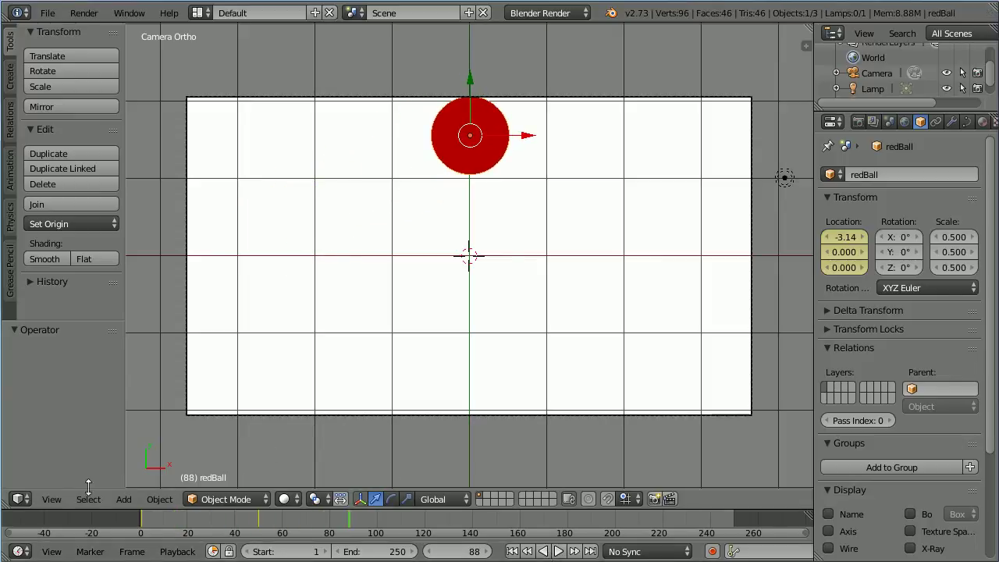
Step: Set redBall's location keyframes to Linear interpolation in the Graph Editor, then restore the 3D View
{"action": "left_click", "coordinate": [20, 499]}
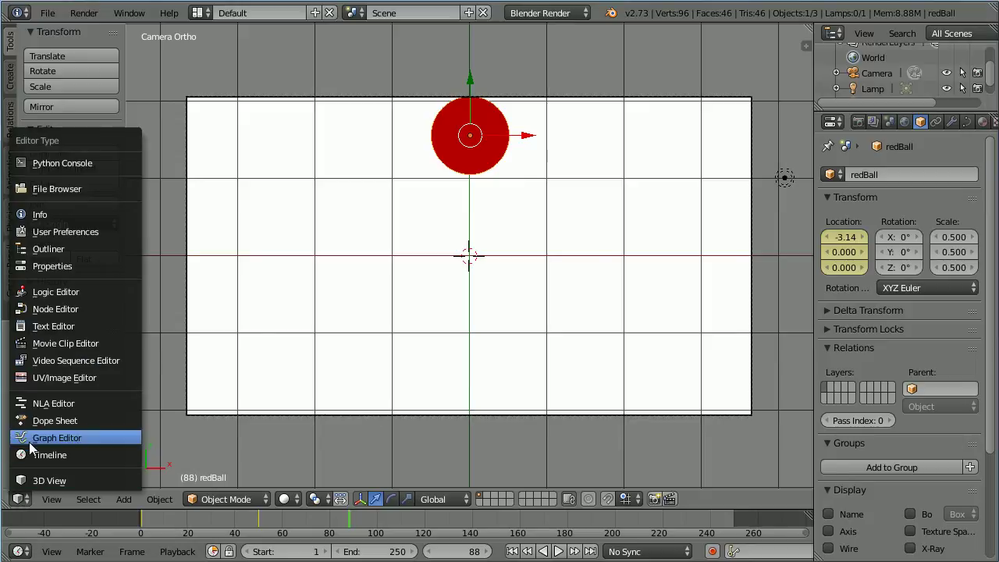
{"action": "left_click", "coordinate": [92, 436]}
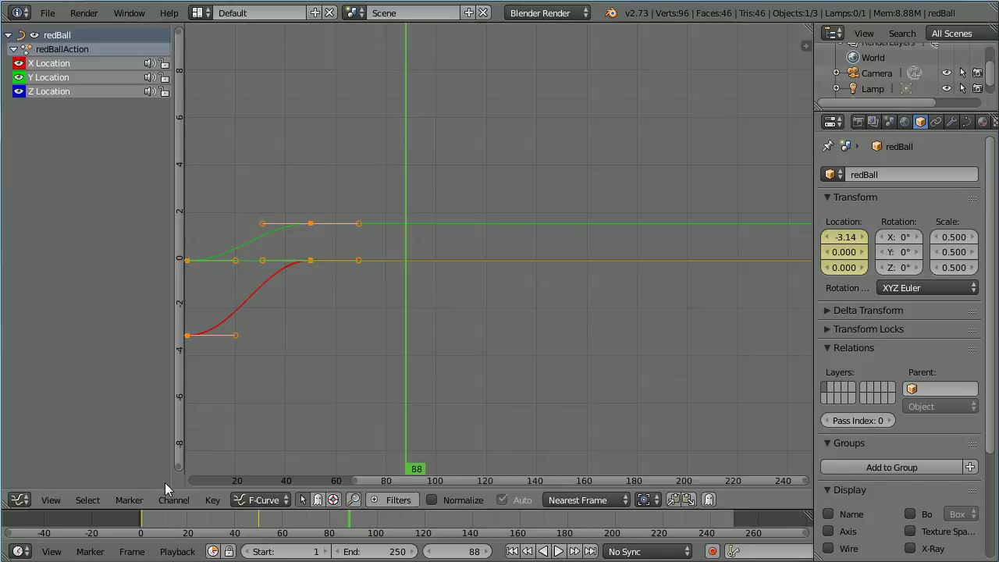
{"action": "left_click", "coordinate": [211, 501]}
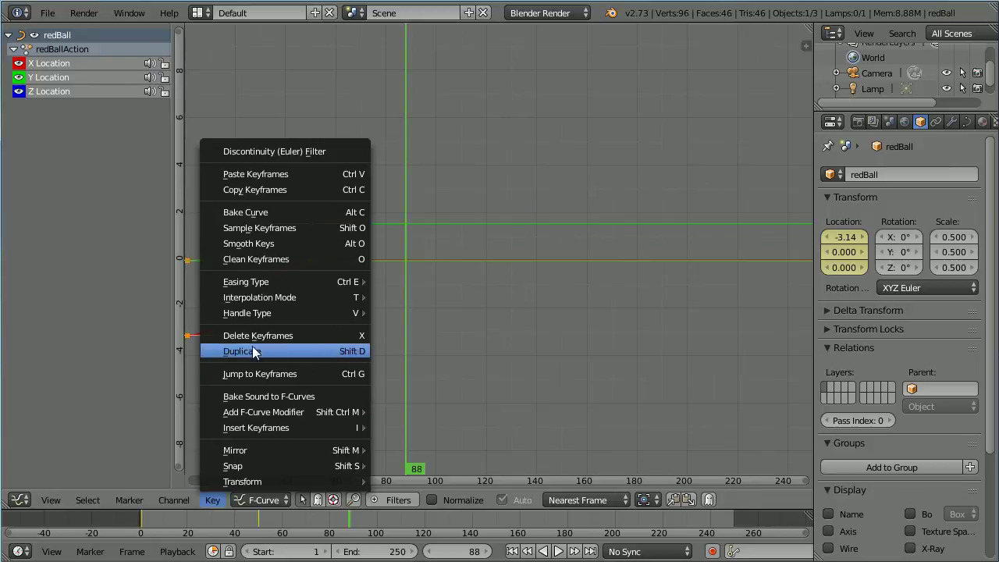
{"action": "mouse_move", "coordinate": [265, 297]}
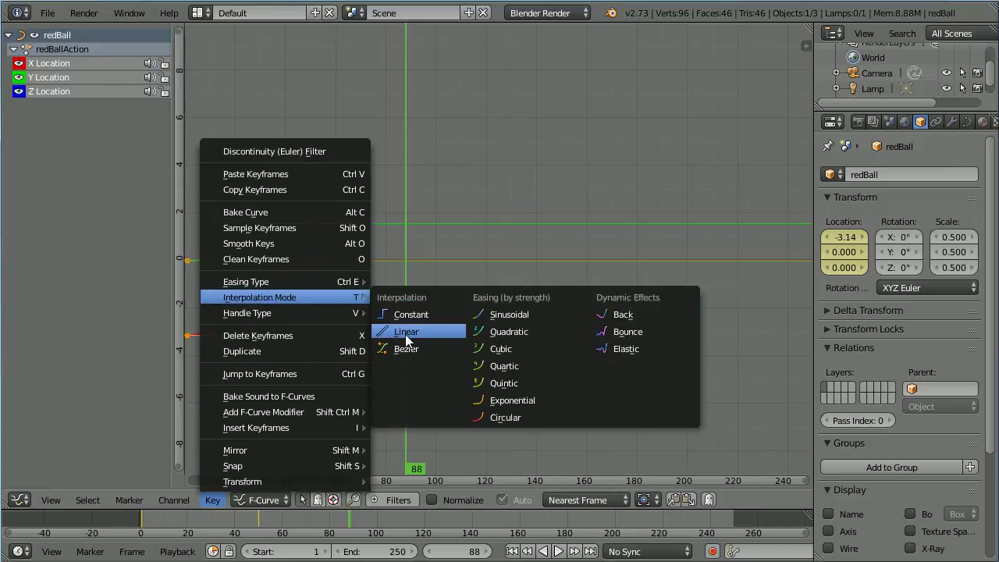
{"action": "left_click", "coordinate": [405, 334]}
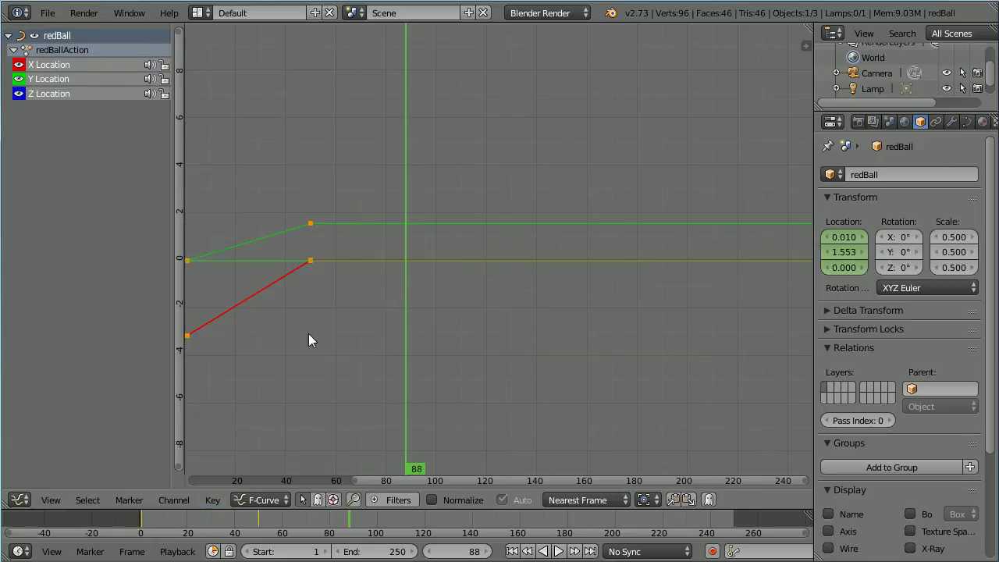
{"action": "left_click", "coordinate": [18, 499]}
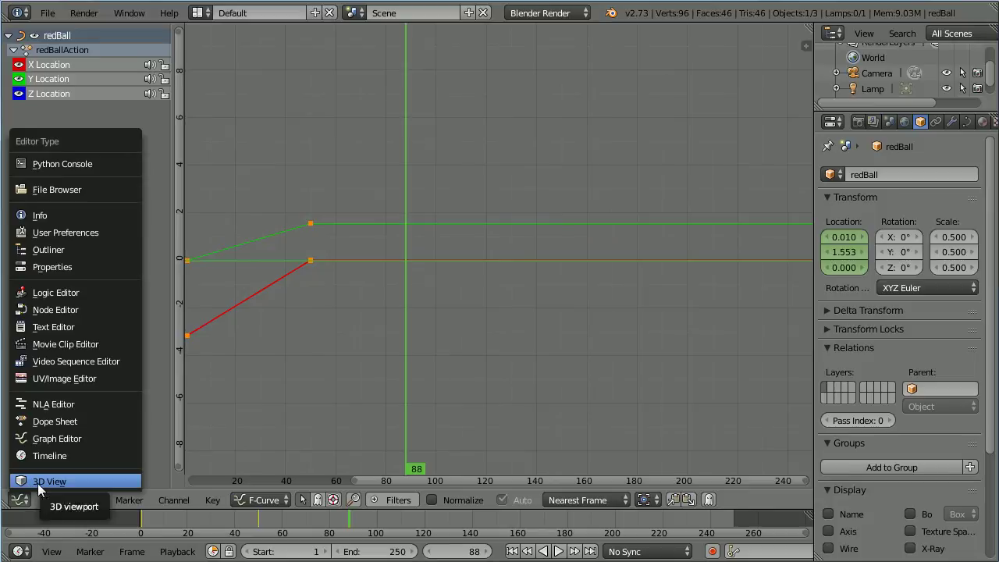
{"action": "left_click", "coordinate": [38, 483]}
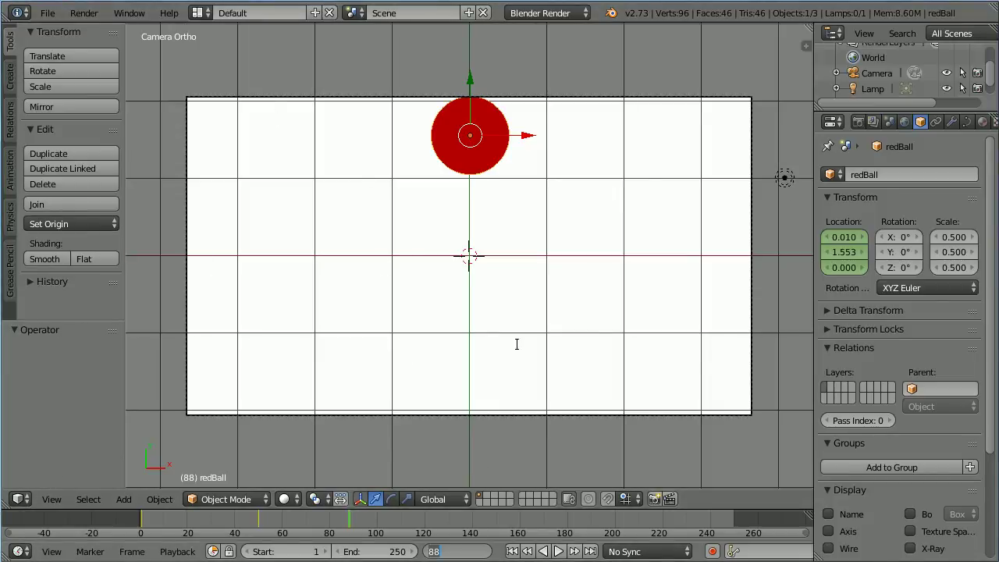
{"action": "left_click", "coordinate": [457, 551]}
Step: On frame 100, move redBall to the middle of the right edge and keyframe its location
{"action": "type", "text": "100"}
{"action": "key", "text": "Return"}
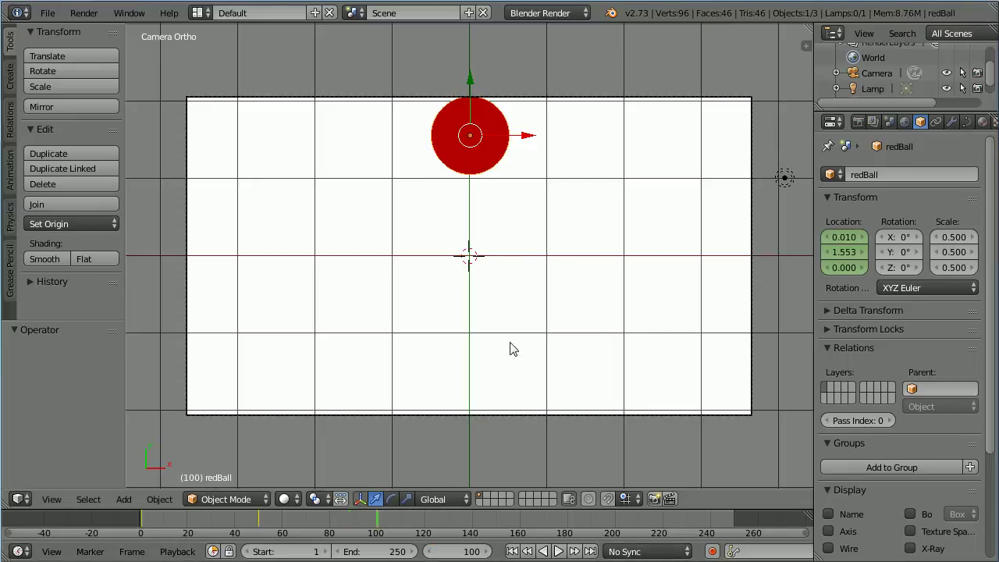
{"action": "left_click_drag", "start_coordinate": [529, 139], "coordinate": [771, 156]}
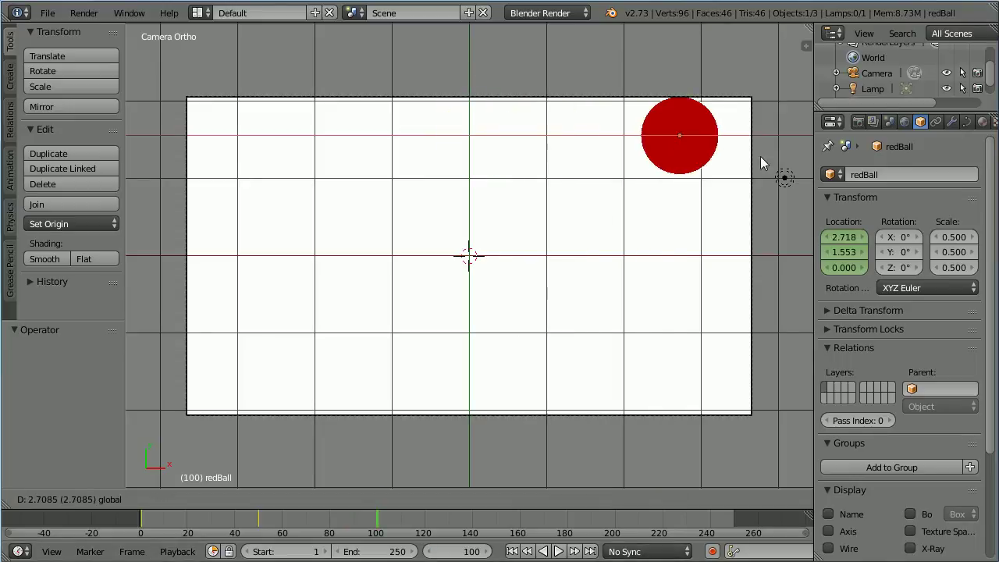
{"action": "left_click_drag", "start_coordinate": [713, 87], "coordinate": [732, 210]}
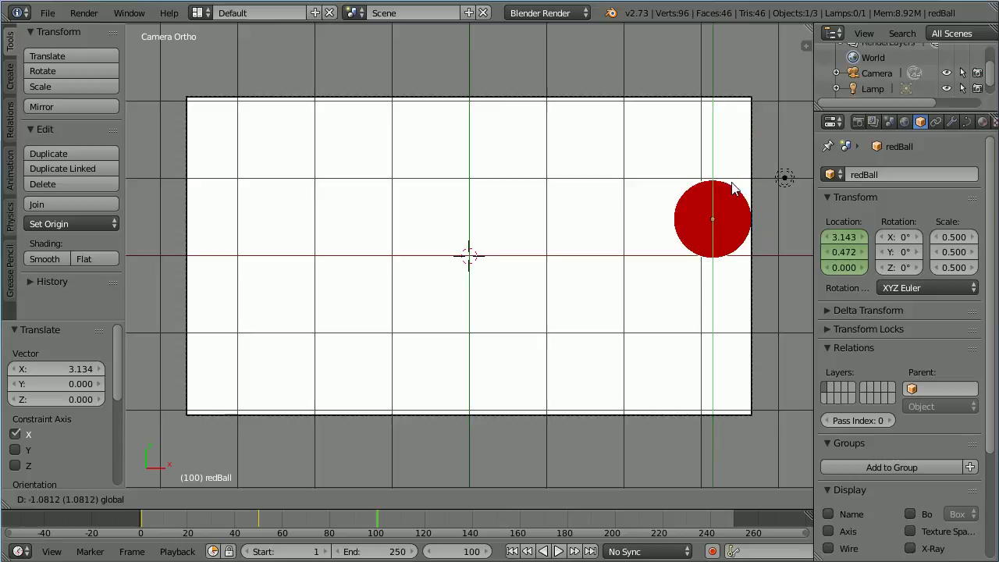
{"action": "right_click", "coordinate": [841, 249]}
{"action": "left_click", "coordinate": [792, 247]}
{"action": "type", "text": "150"}
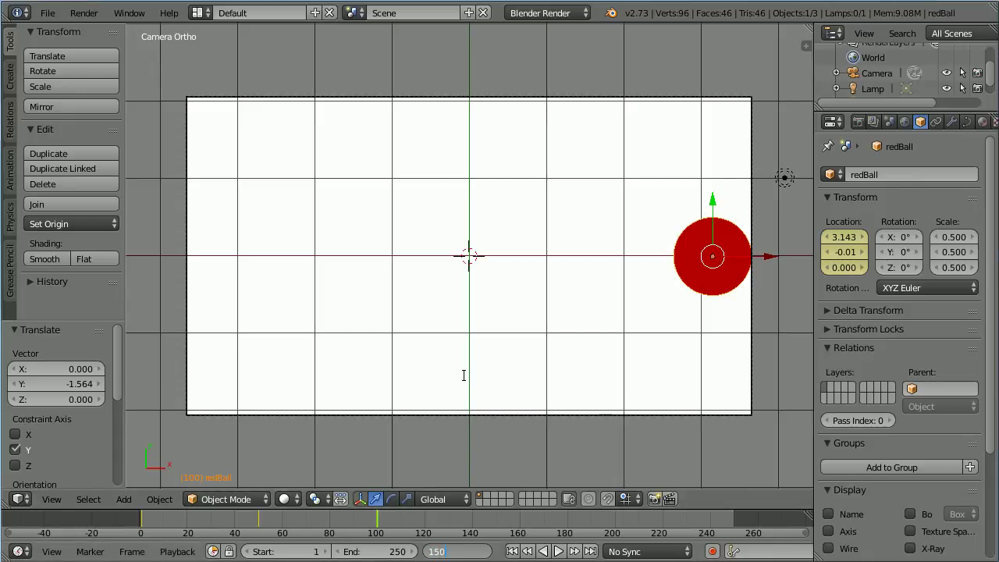
Step: On frame 150, move redBall to the bottom centre and keyframe its location
{"action": "key", "text": "Return"}
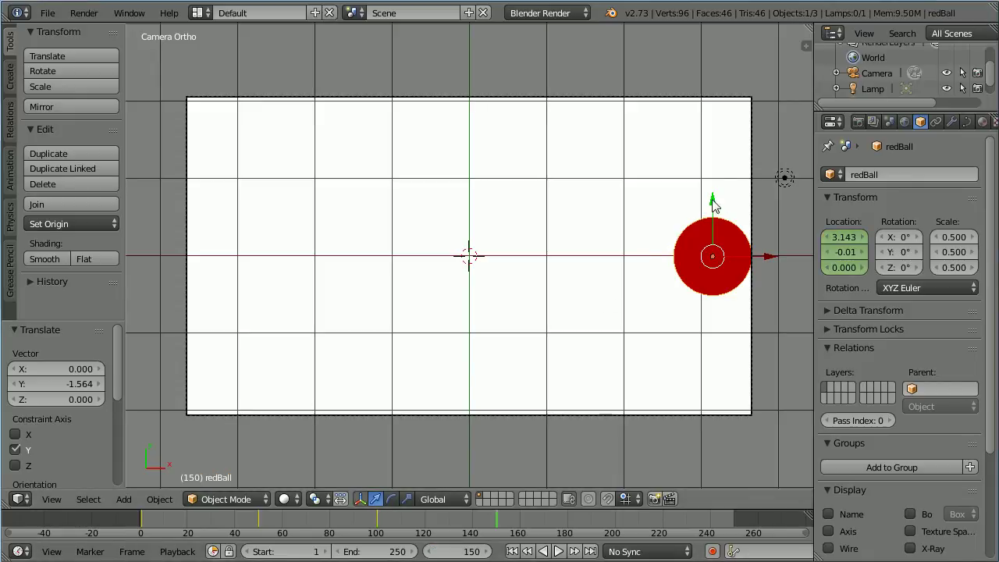
{"action": "left_click_drag", "start_coordinate": [713, 201], "coordinate": [740, 340]}
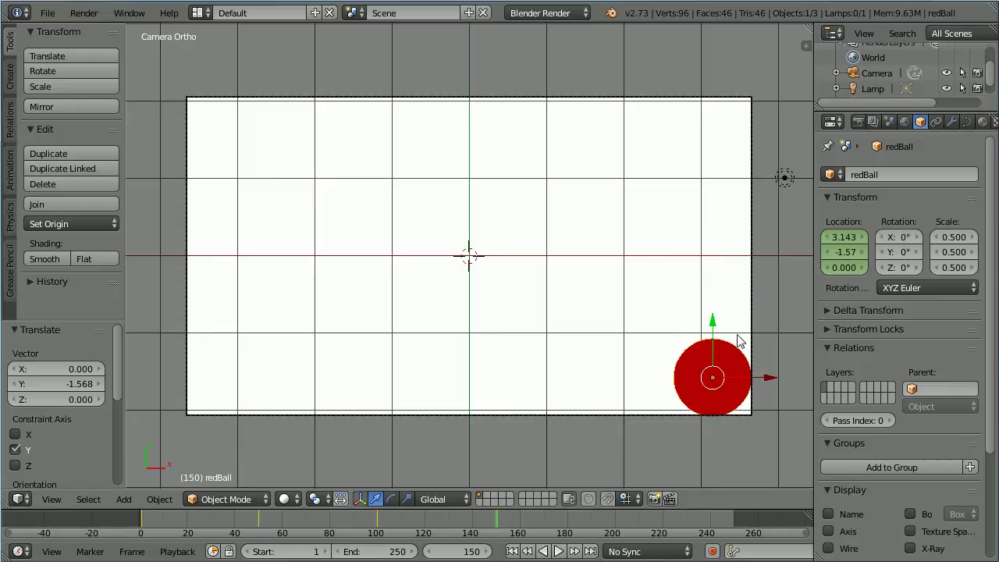
{"action": "left_click_drag", "start_coordinate": [769, 379], "coordinate": [527, 385]}
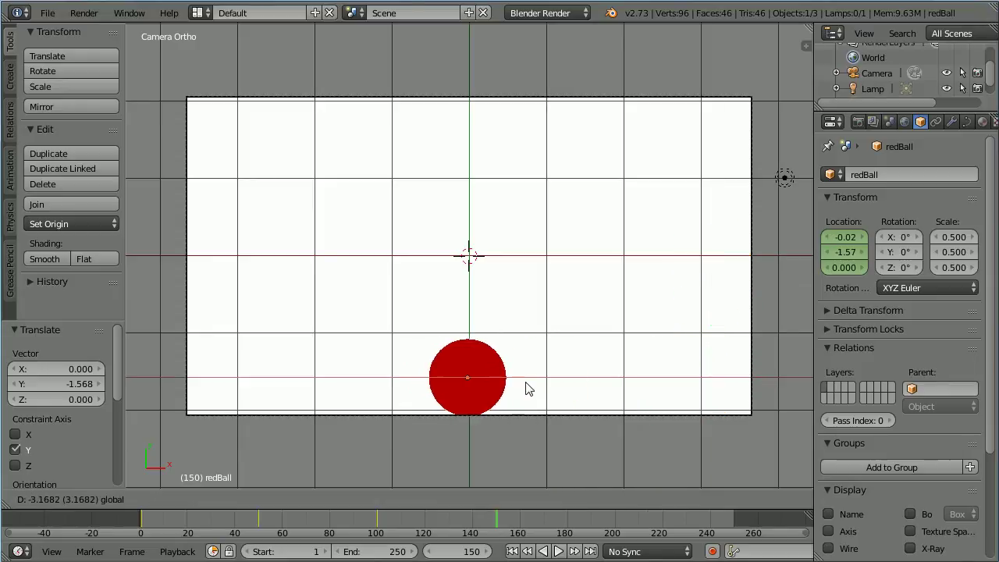
{"action": "right_click", "coordinate": [841, 252]}
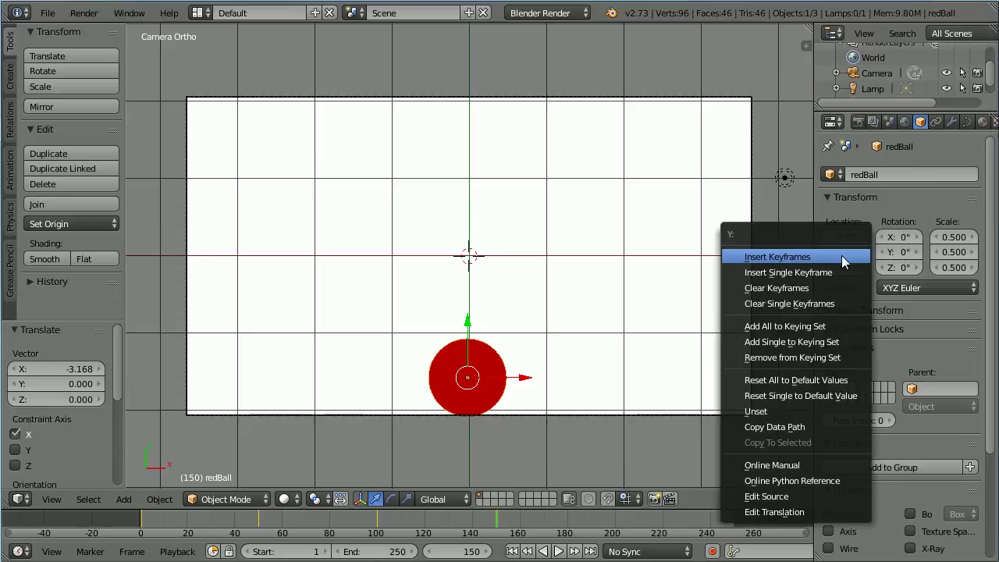
{"action": "left_click", "coordinate": [801, 258]}
{"action": "type", "text": "200"}
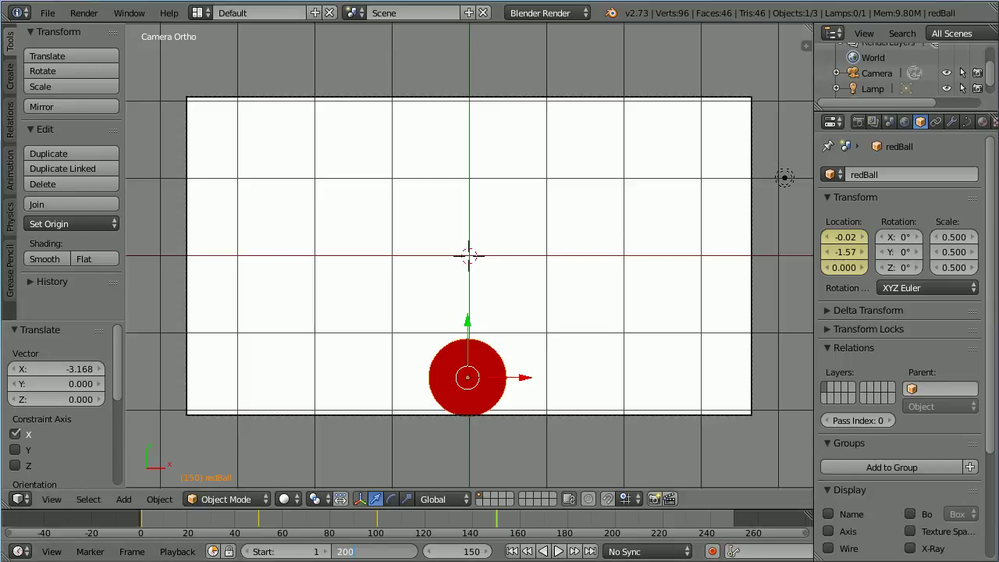
Step: Set the end frame to 200 and keyframe the ball's location at the left edge's middle
{"action": "key", "text": "Return"}
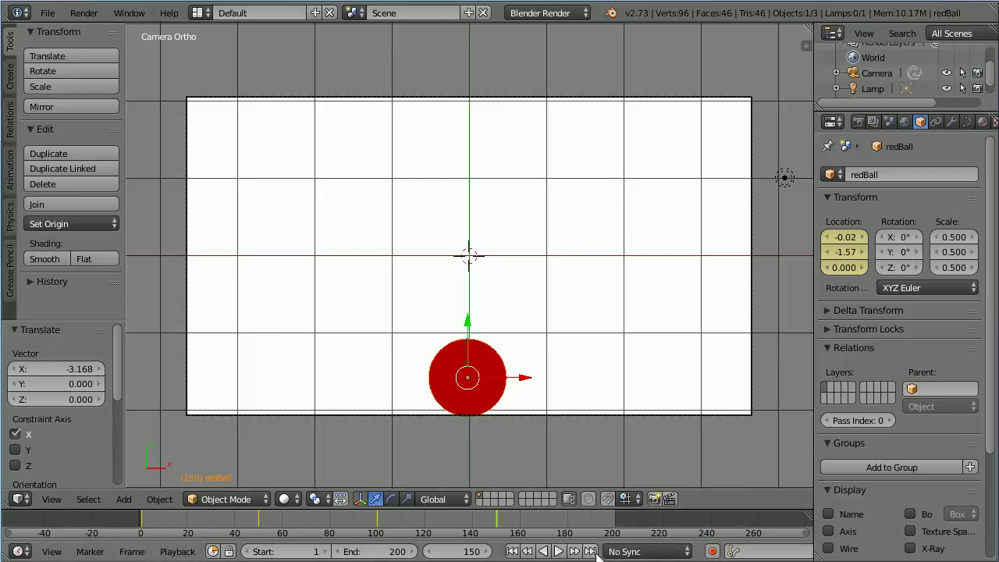
{"action": "left_click", "coordinate": [591, 551]}
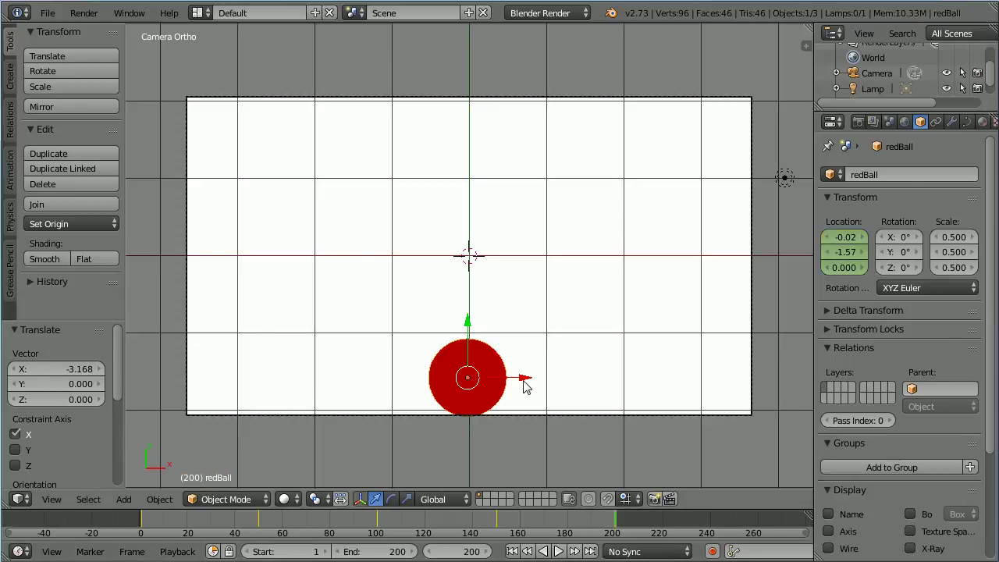
{"action": "left_click_drag", "start_coordinate": [525, 387], "coordinate": [286, 397]}
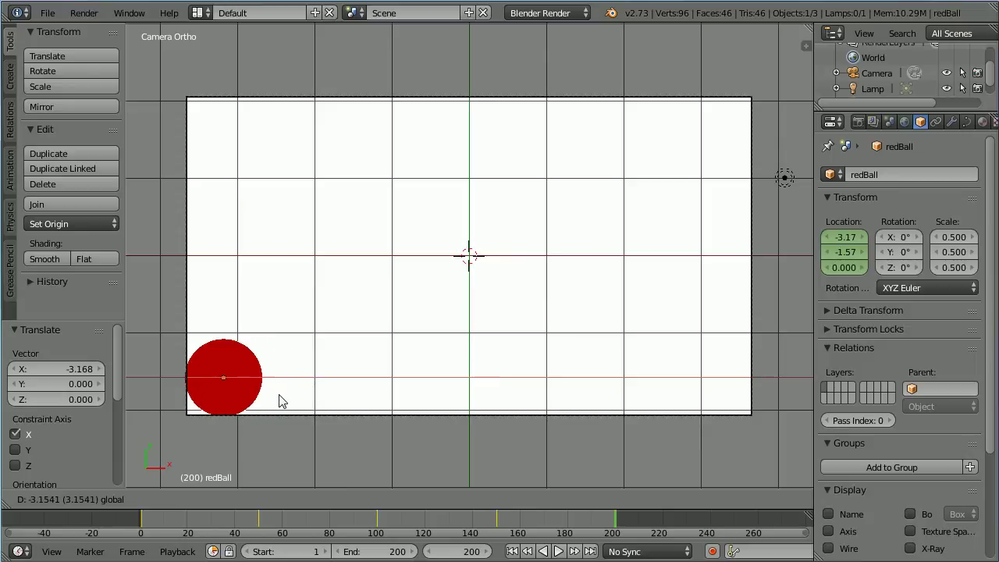
{"action": "left_click_drag", "start_coordinate": [282, 402], "coordinate": [282, 402]}
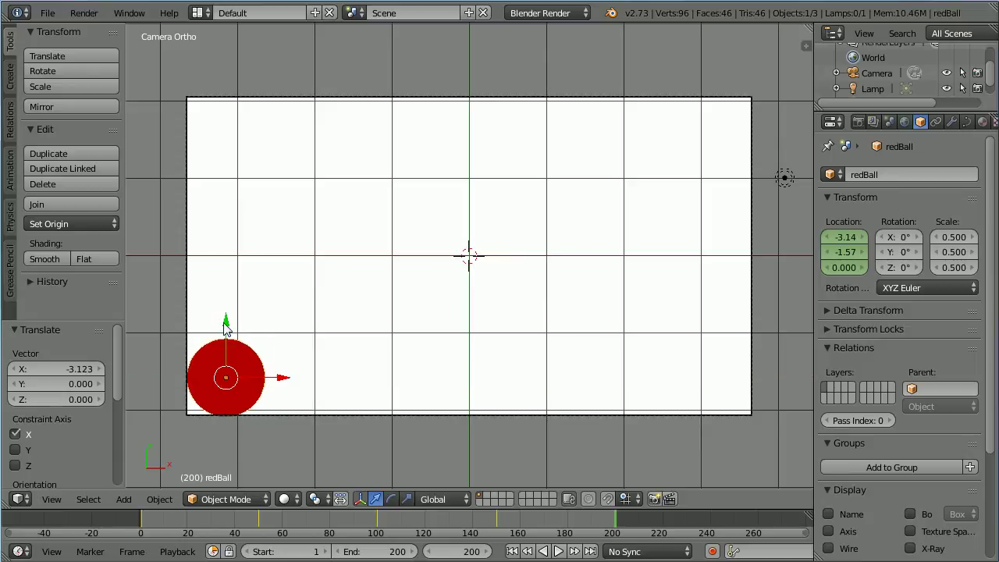
{"action": "left_click_drag", "start_coordinate": [226, 326], "coordinate": [241, 205]}
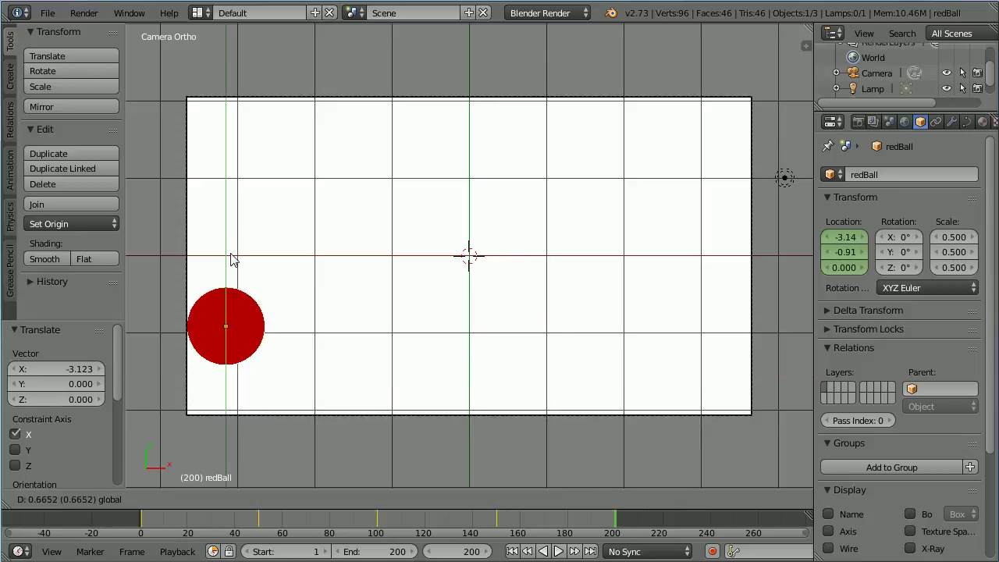
{"action": "right_click", "coordinate": [856, 260]}
{"action": "left_click", "coordinate": [812, 256]}
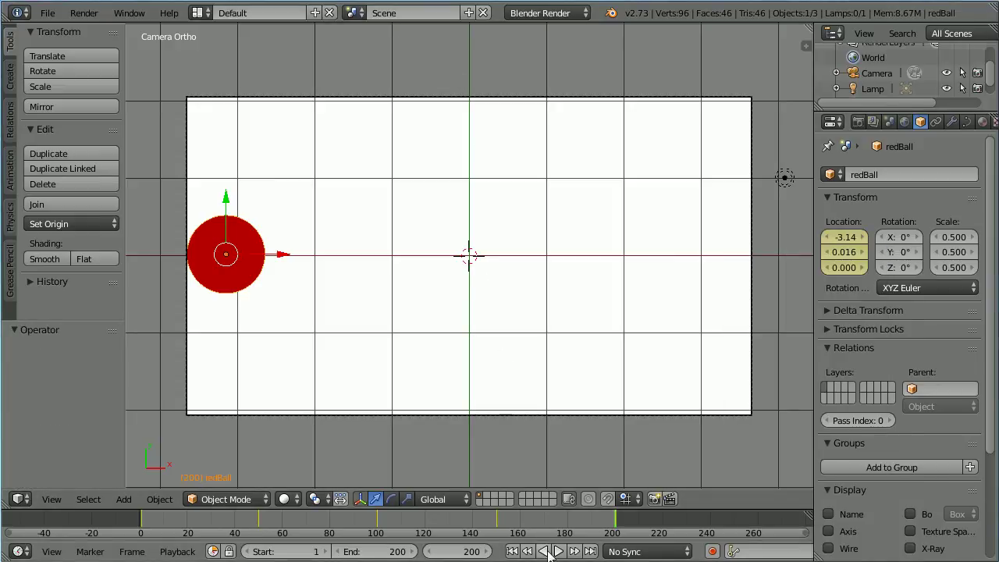
Step: Play the bounce animation to preview the loop, then stop playback
{"action": "left_click", "coordinate": [559, 552]}
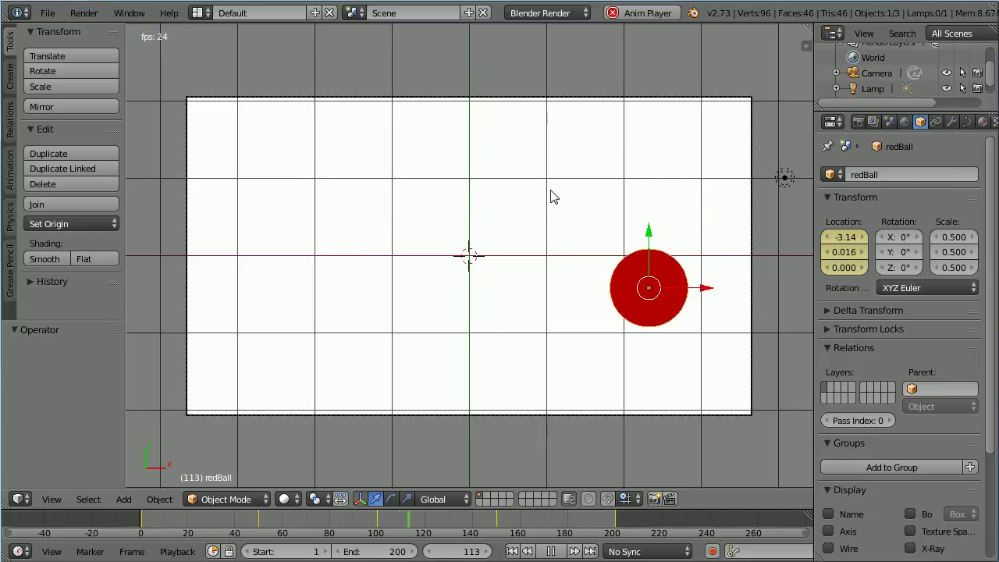
{"action": "left_click", "coordinate": [550, 552]}
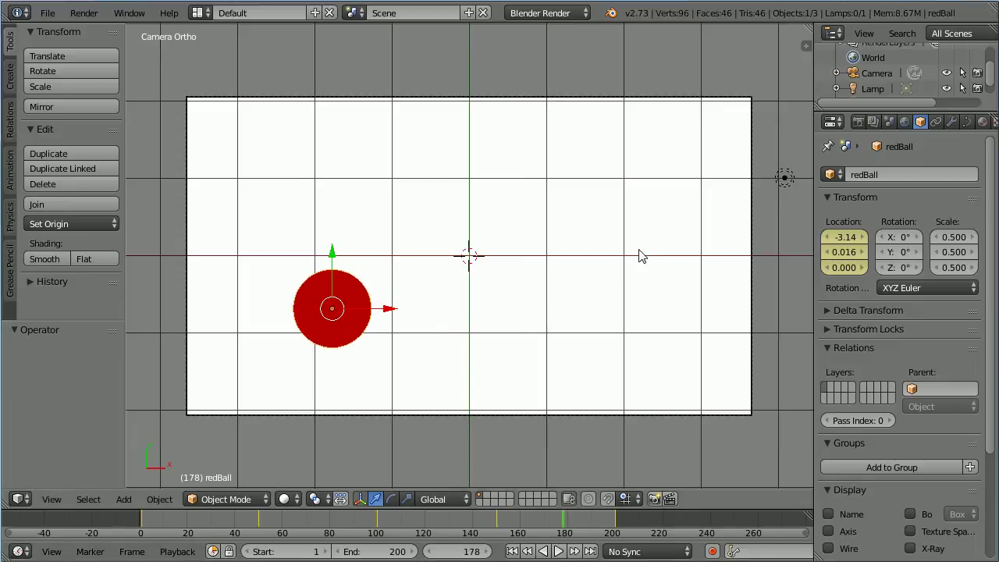
{"action": "key", "text": "alt+i"}
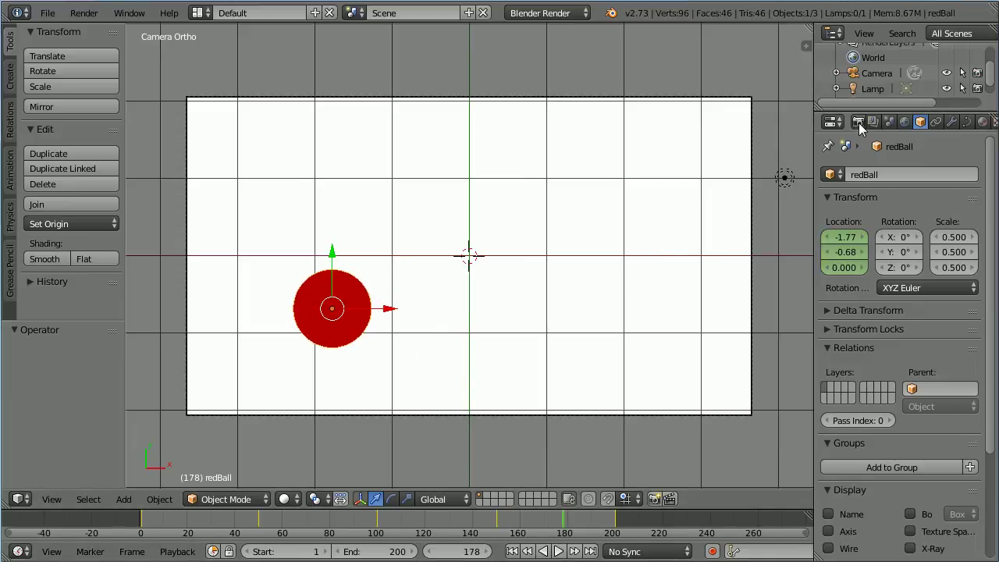
Step: Set the render output format to Xvid with folder C:\tmp\, then start the animation render
{"action": "left_click", "coordinate": [858, 123]}
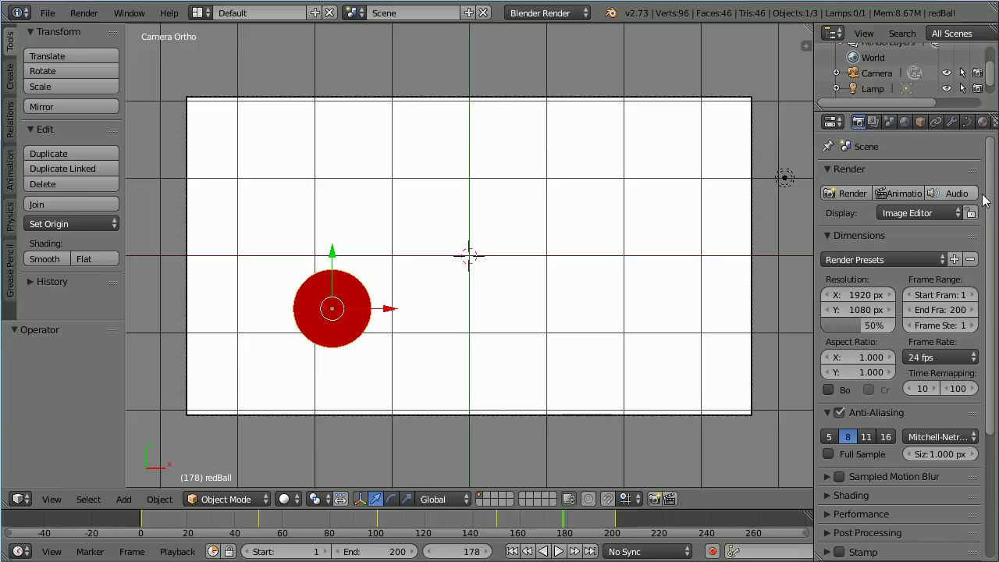
{"action": "scroll", "coordinate": [989, 197], "scroll_direction": "down", "scroll_amount": 5}
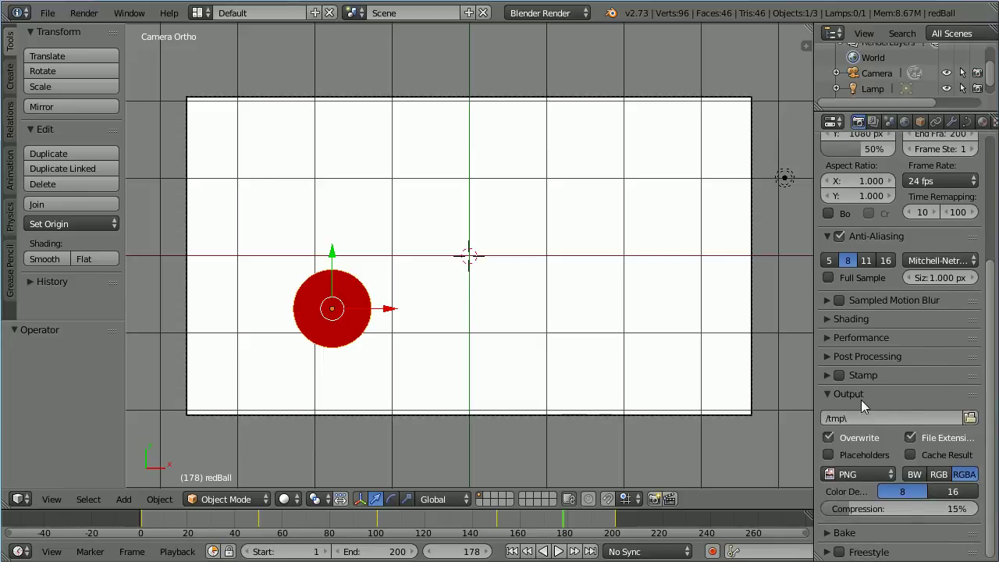
{"action": "left_click", "coordinate": [847, 474]}
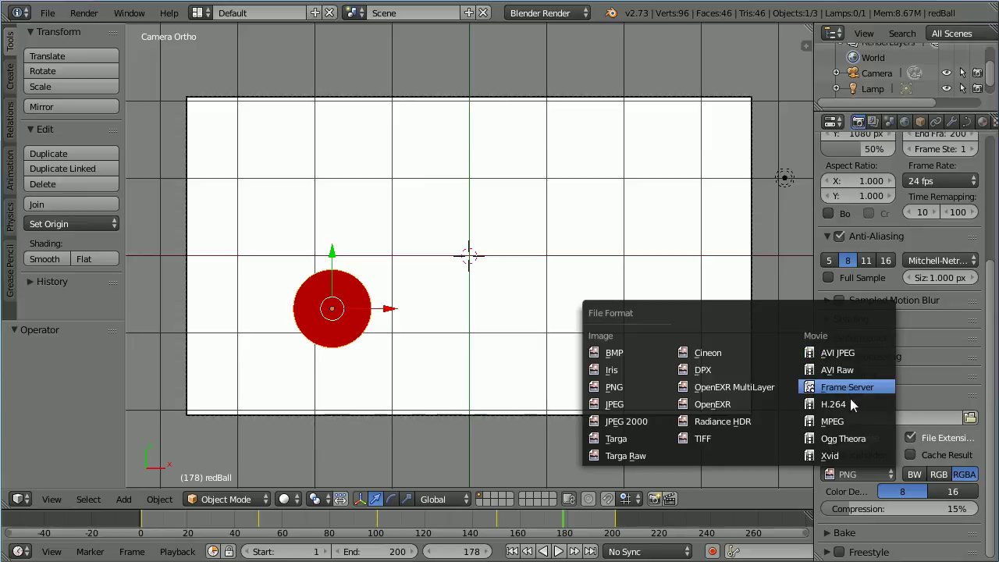
{"action": "left_click", "coordinate": [859, 455]}
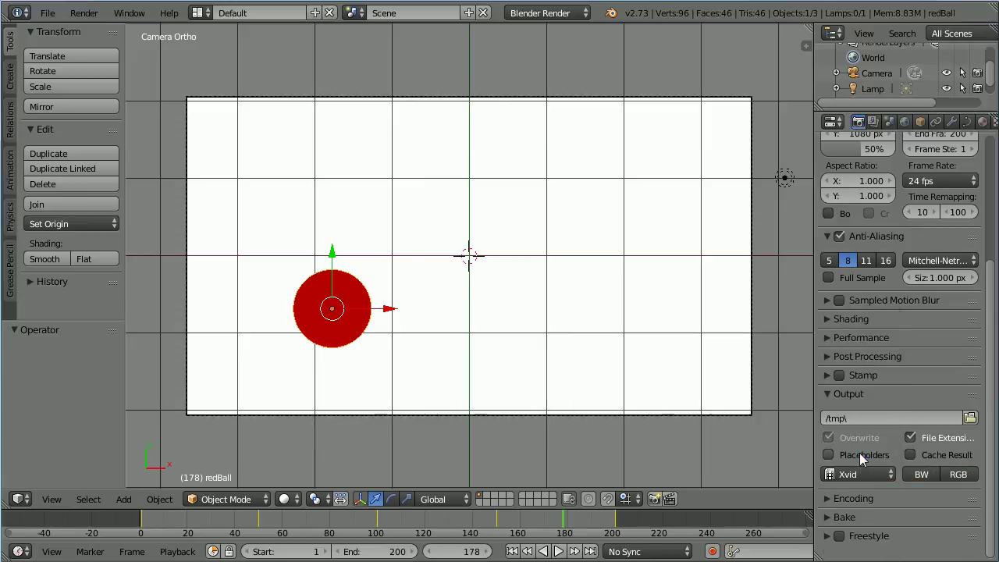
{"action": "left_click", "coordinate": [969, 419]}
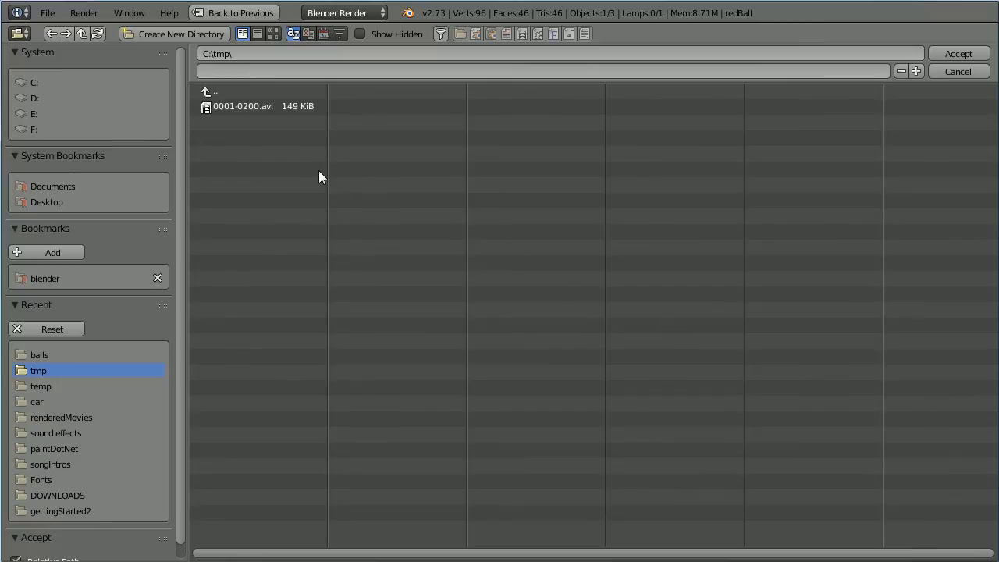
{"action": "left_click", "coordinate": [954, 57]}
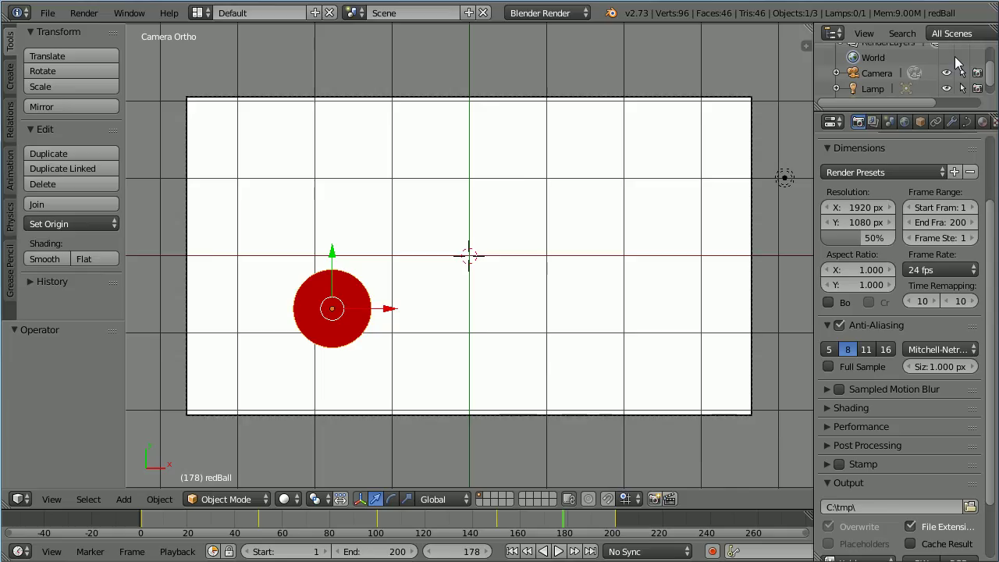
{"action": "scroll", "coordinate": [990, 213], "scroll_direction": "up", "scroll_amount": 5}
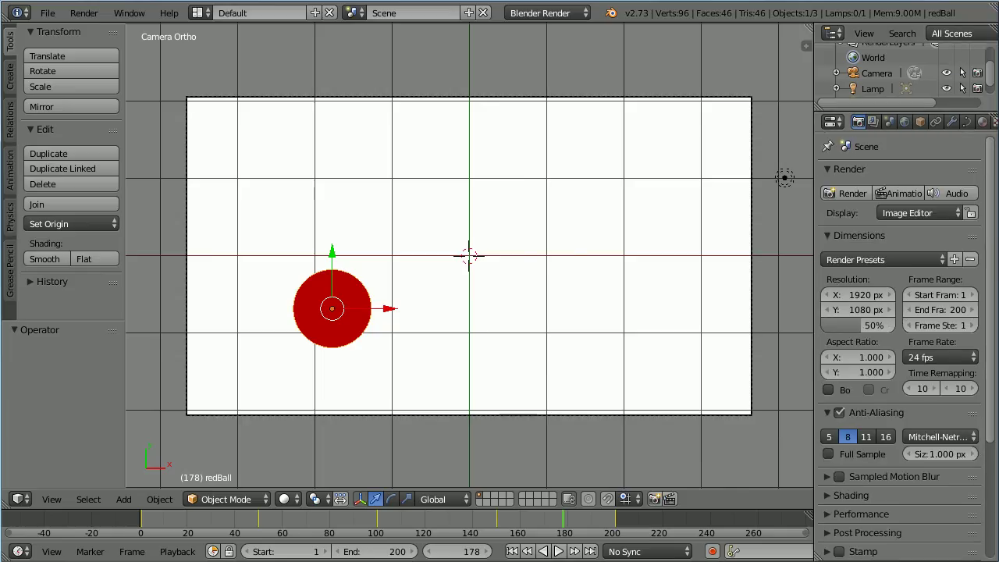
{"action": "left_click", "coordinate": [901, 191]}
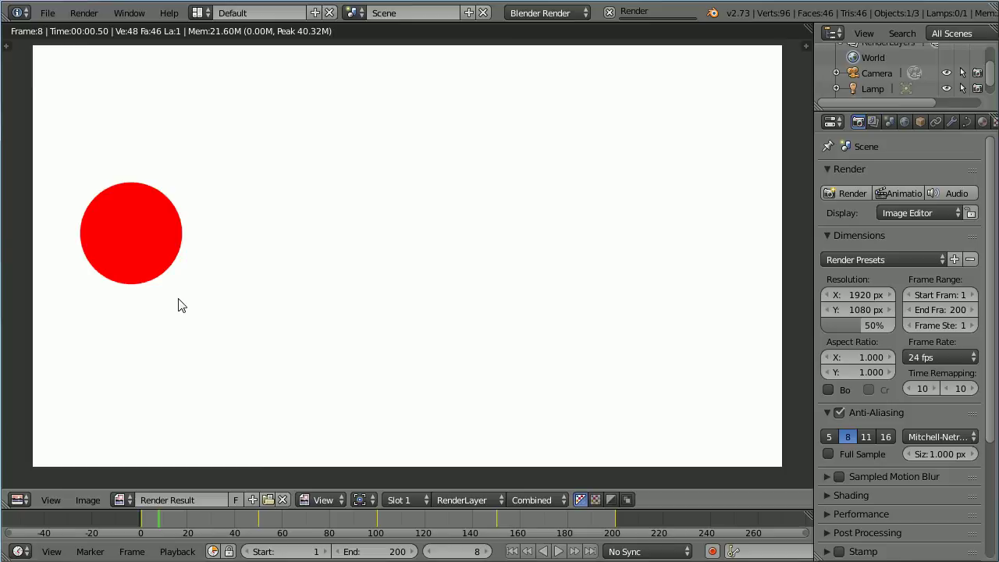
Step: Switch the Image Editor back to 3D View, cancel the render, and play the ball animation
{"action": "left_click", "coordinate": [19, 499]}
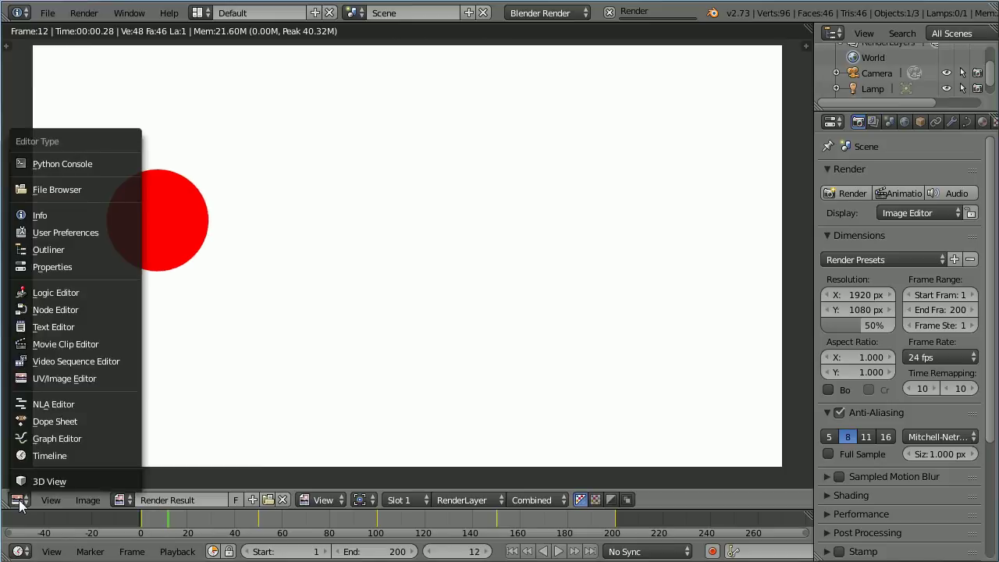
{"action": "left_click", "coordinate": [93, 481]}
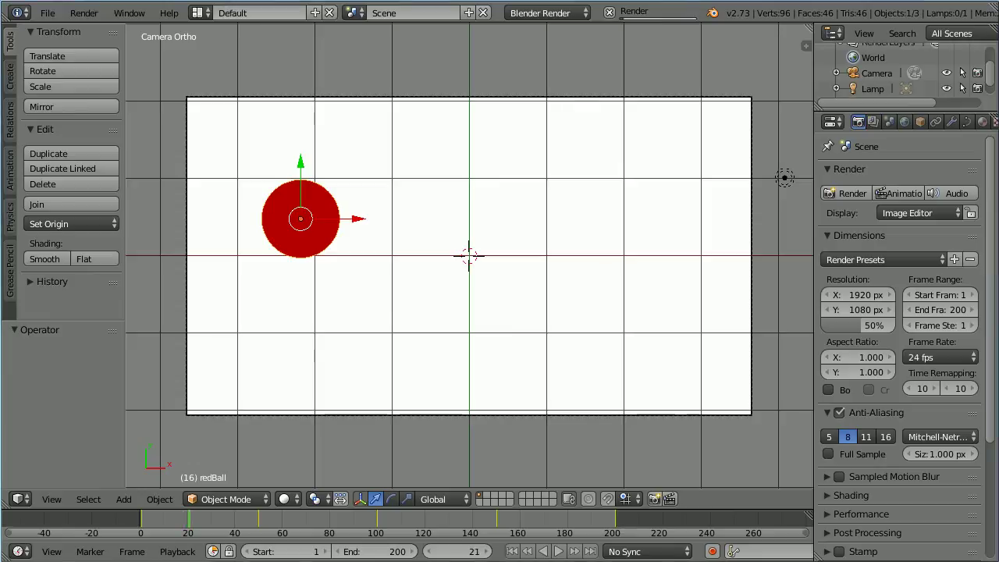
{"action": "key", "text": "Escape"}
{"action": "left_click", "coordinate": [558, 551]}
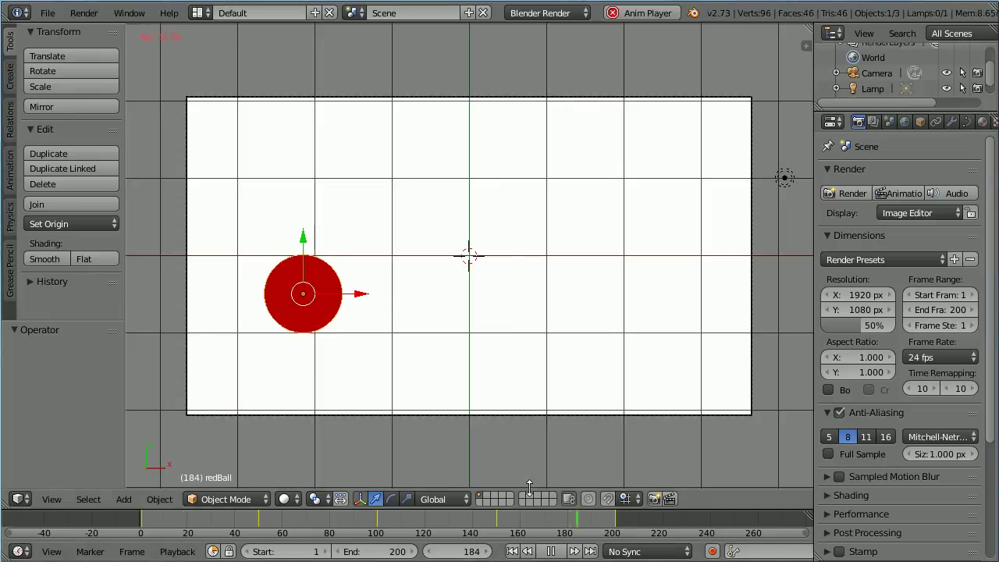